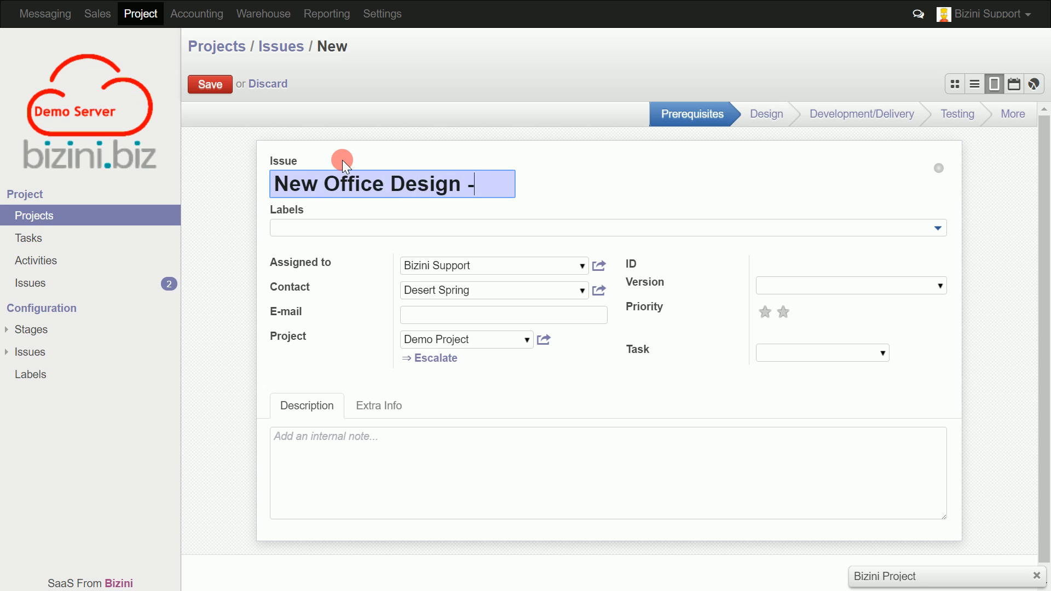
Complete the new issue's title as "New Office Design - Change" and set its stage to Design.
text(ange)
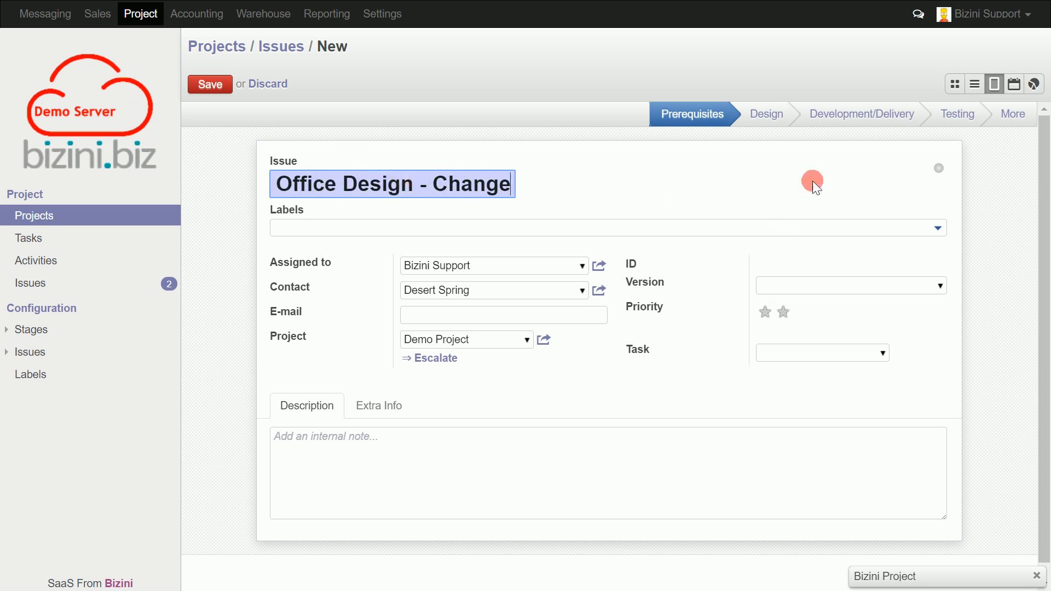
click(776, 119)
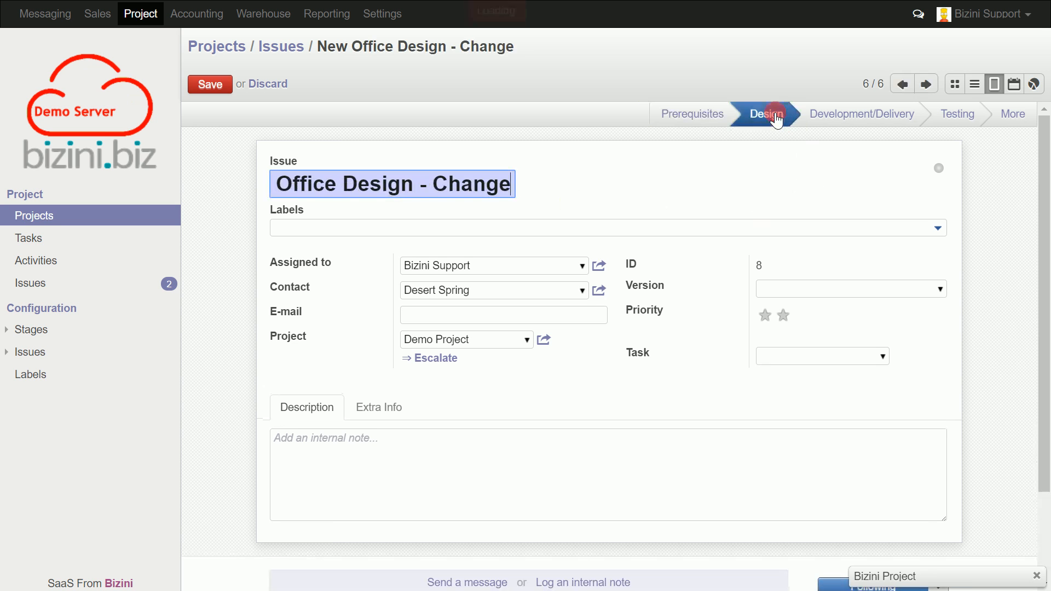
mouse_move(939, 174)
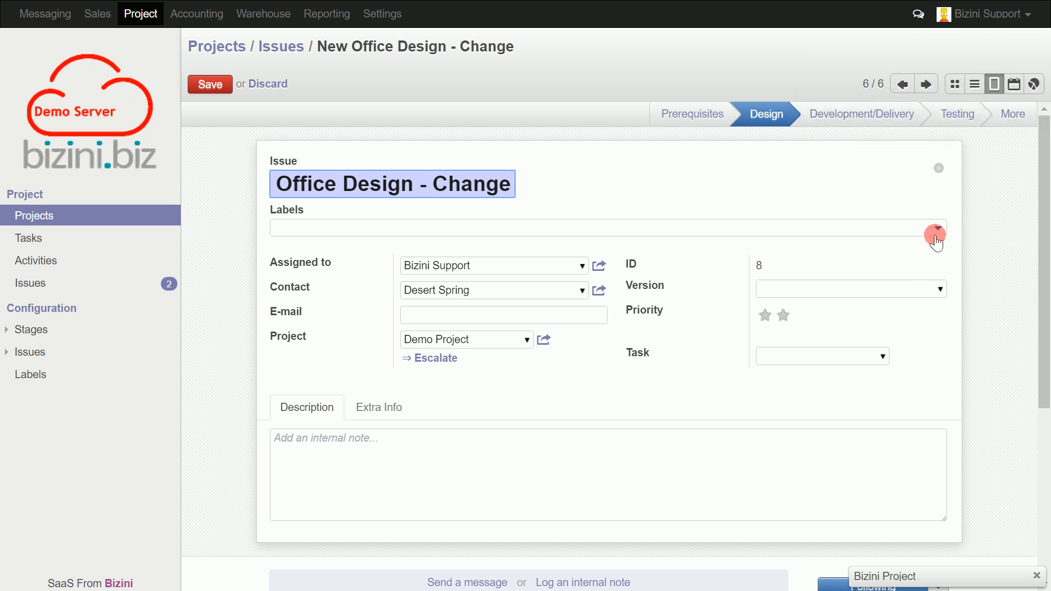
Tag the issue with the existing New Office label.
click(938, 229)
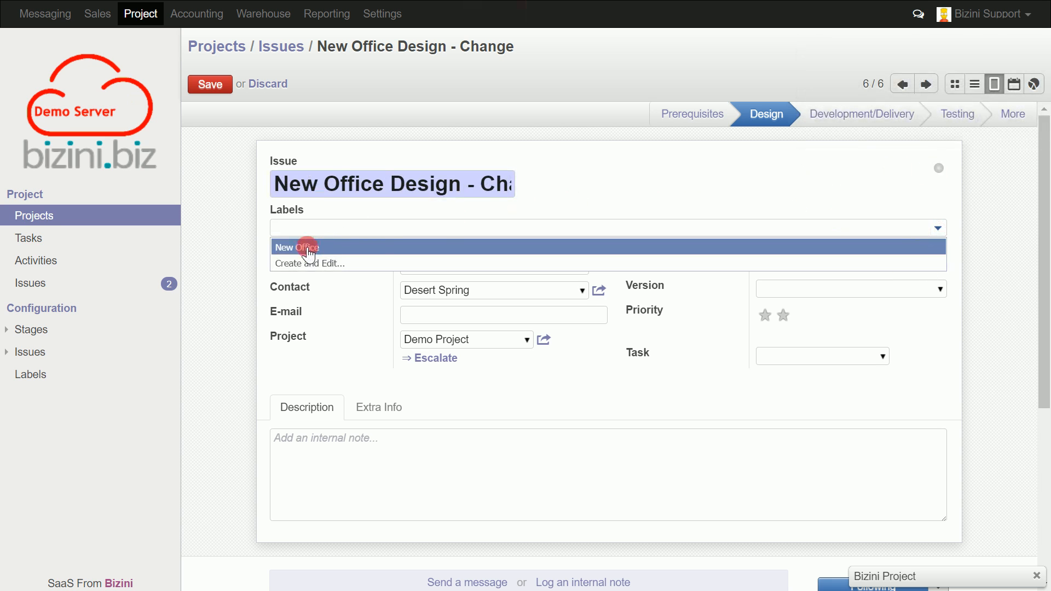
click(306, 247)
click(934, 227)
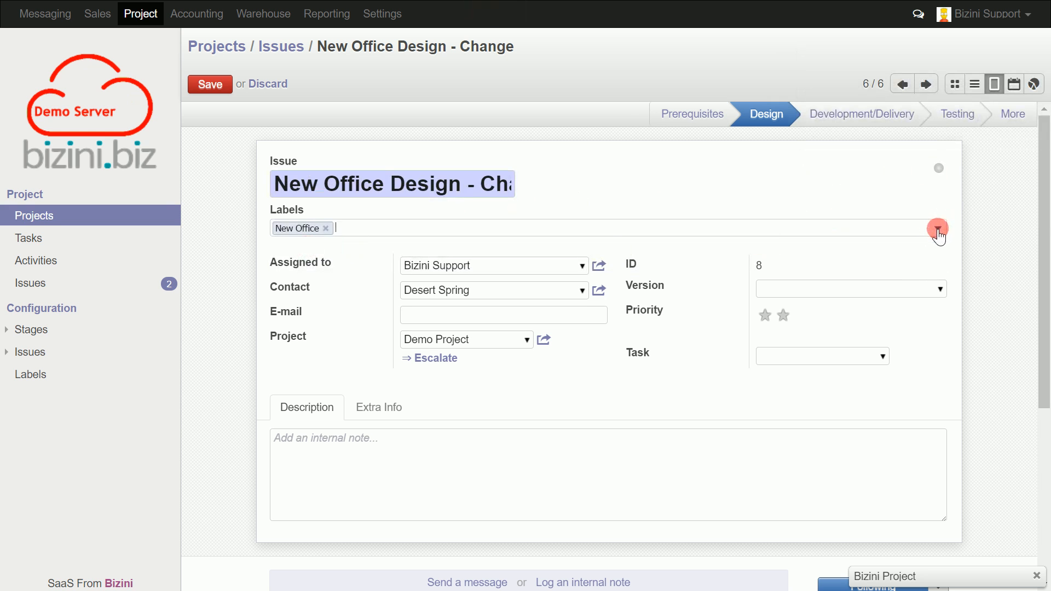
click(305, 239)
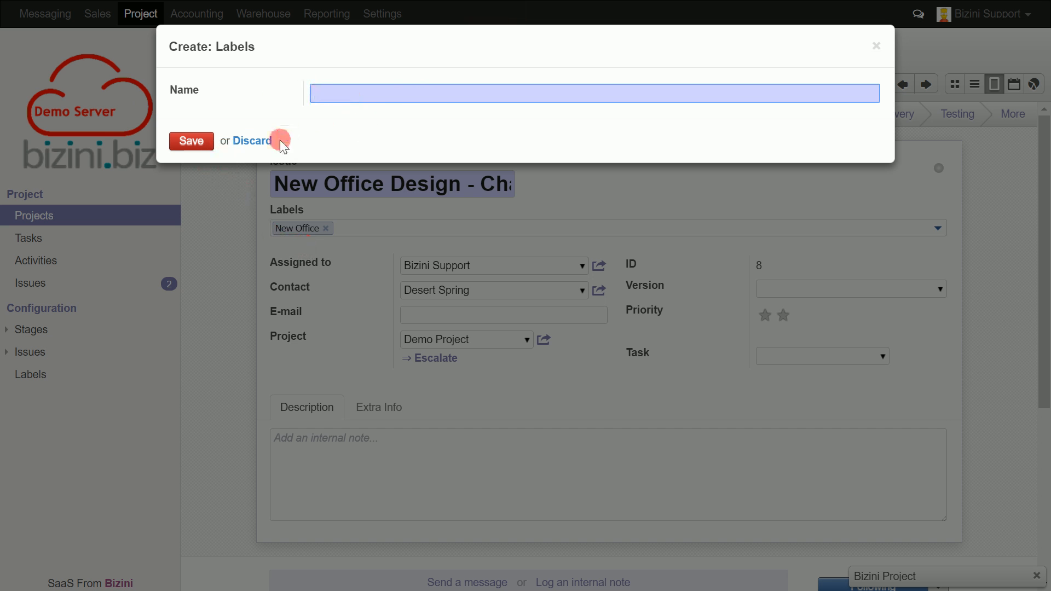
click(252, 141)
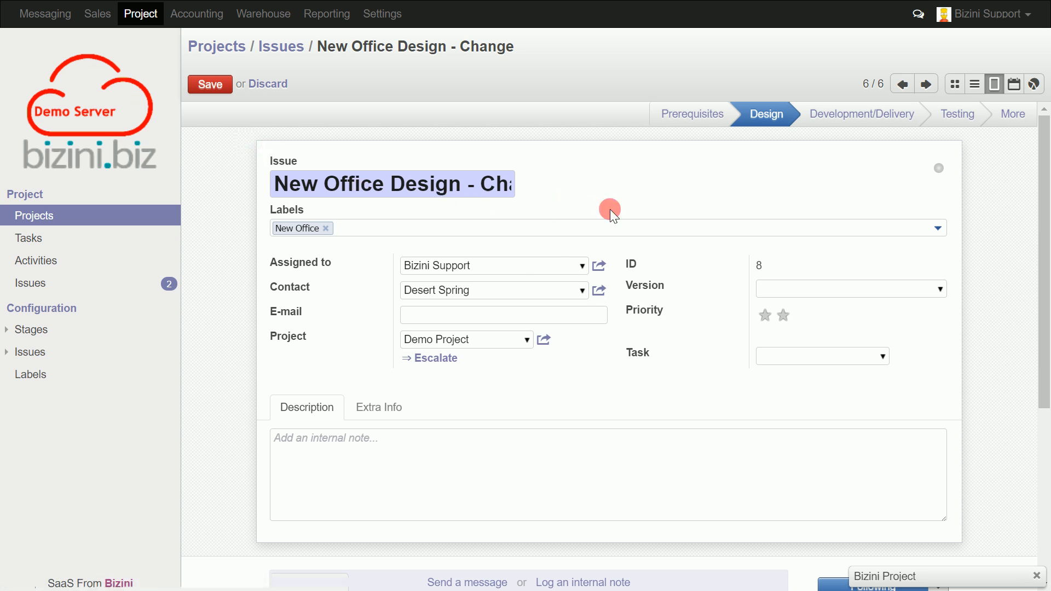
Assign the issue to Bizini Project and set its contact to the named contact person at Desert Spring.
click(585, 267)
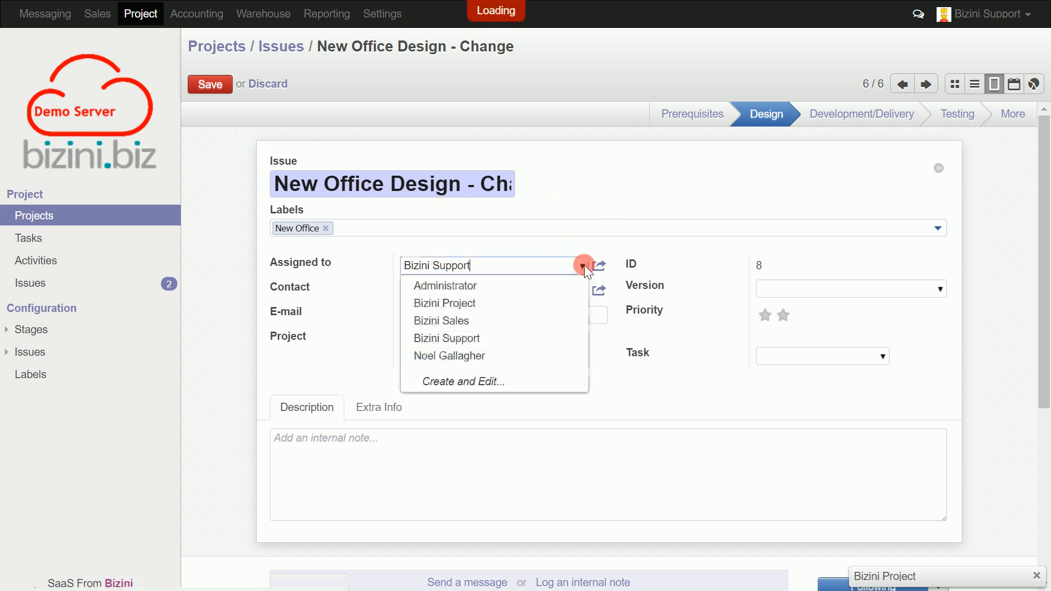
click(527, 301)
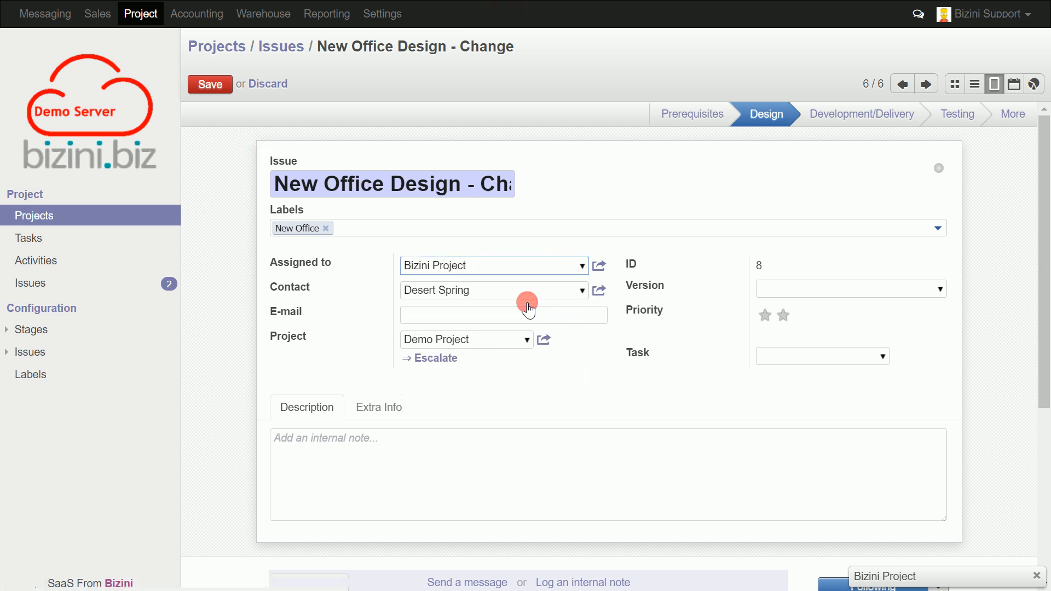
click(583, 293)
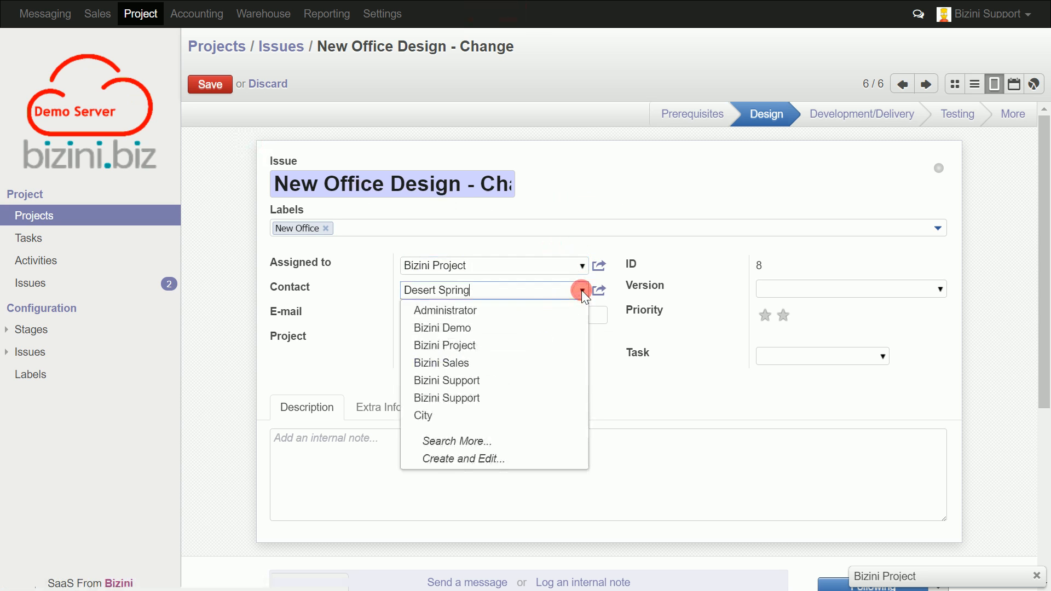
click(515, 445)
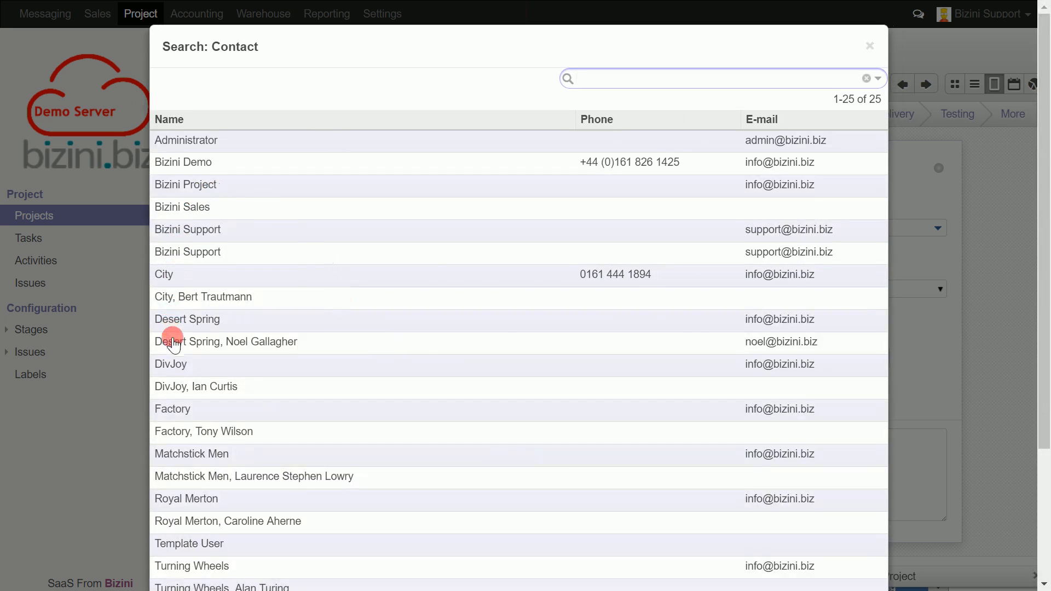
click(174, 345)
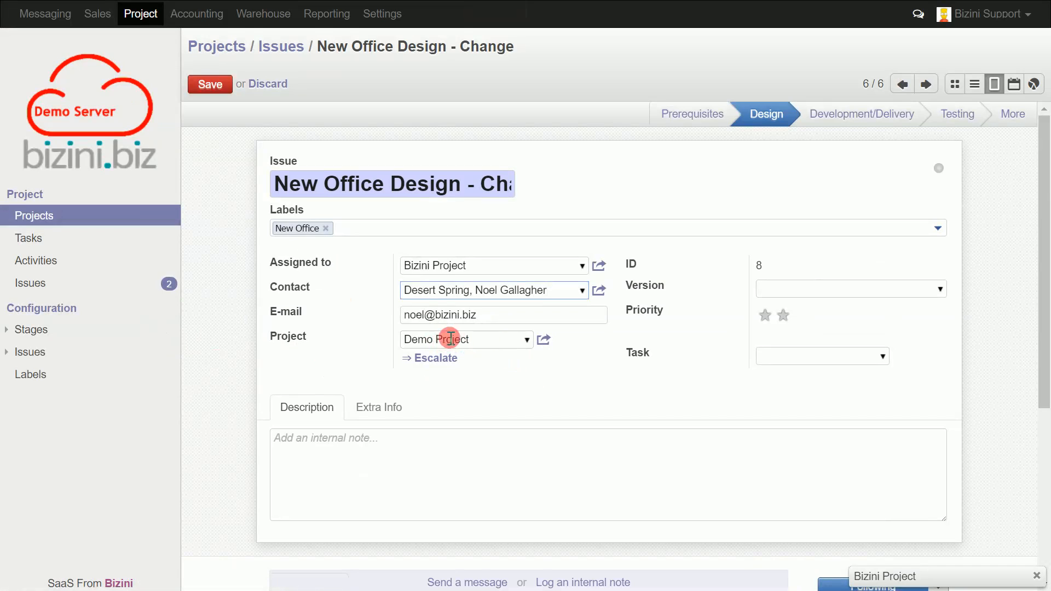
Set the issue's version to Change and its priority to two stars.
click(937, 290)
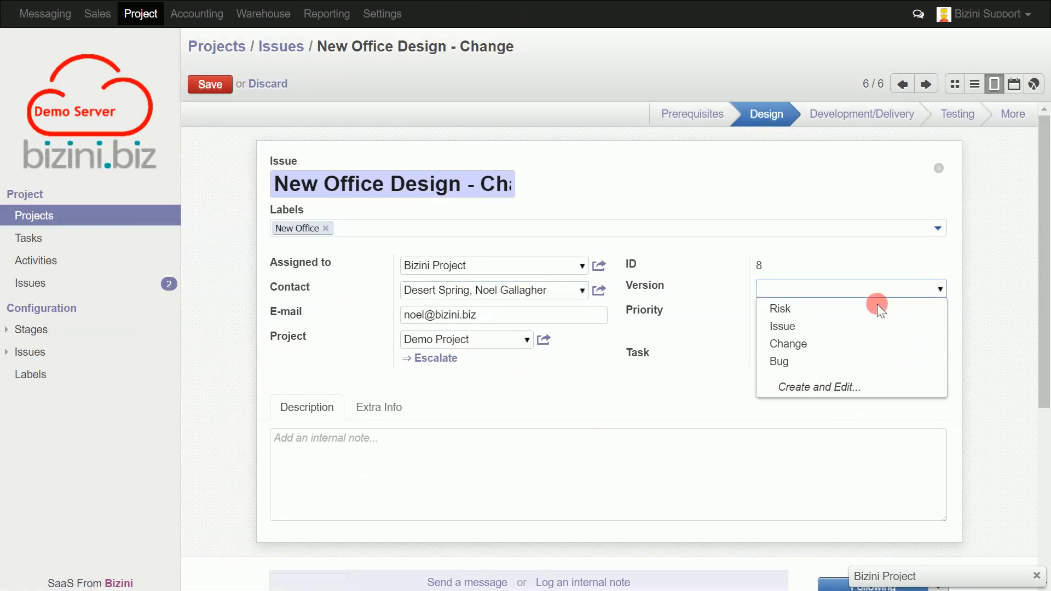
click(814, 357)
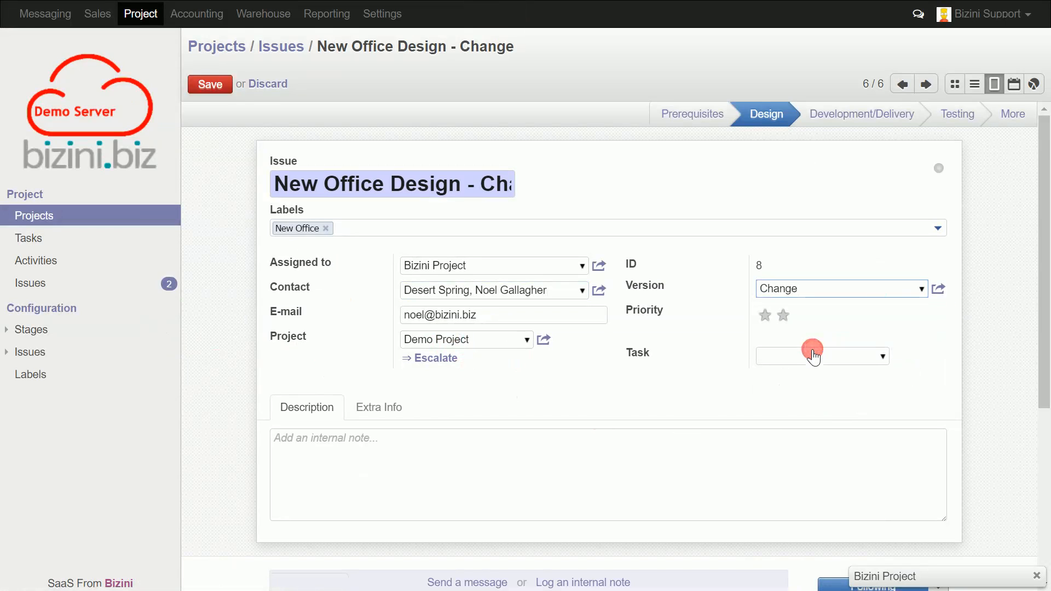
click(783, 315)
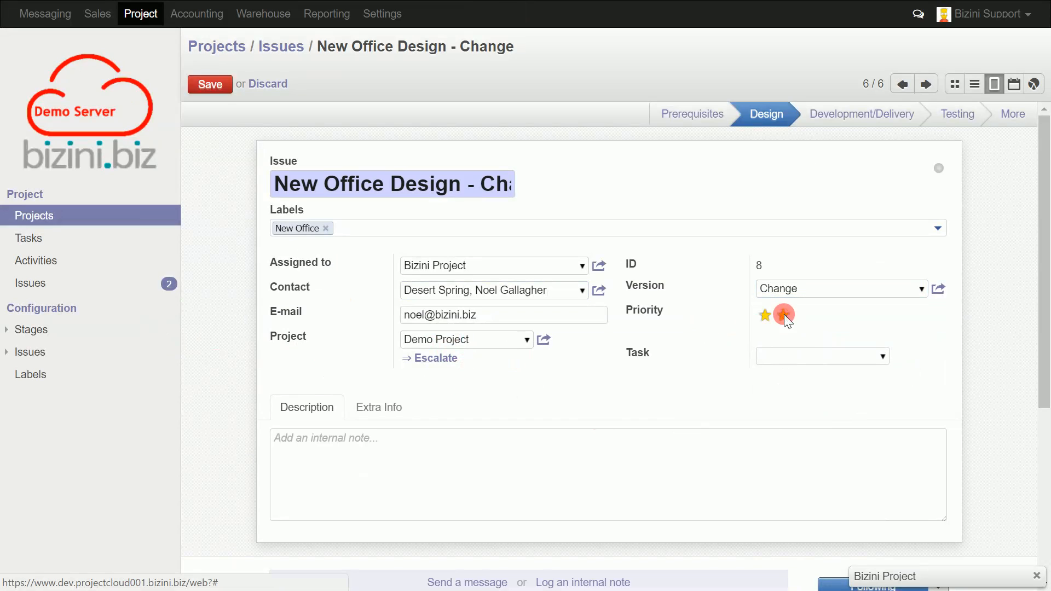
Link the New Office Design task and paste the description "The Client has requested that we include their new office acquisition within the scope of the project".
click(881, 357)
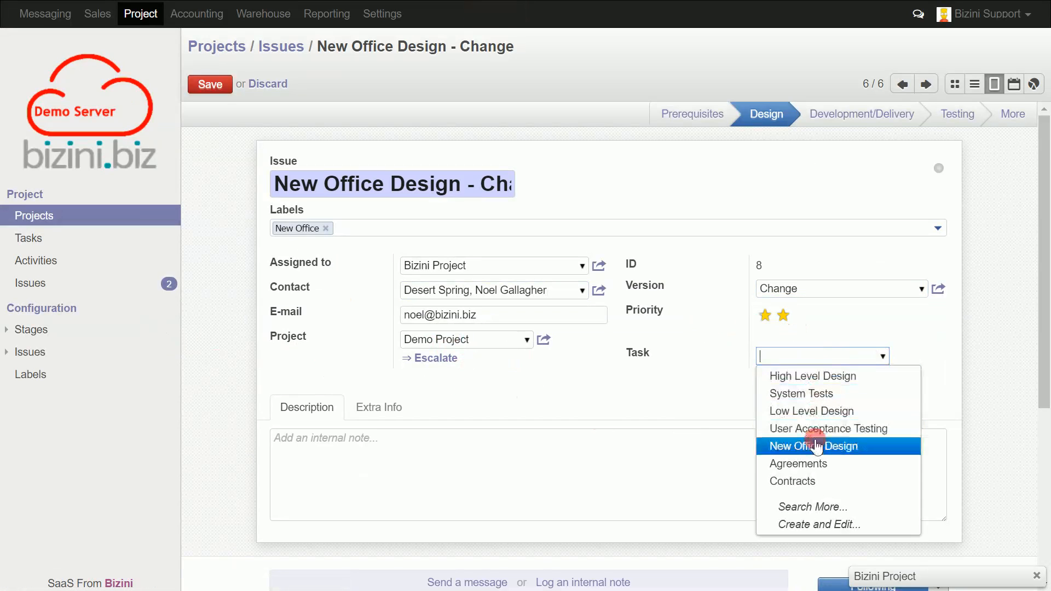
click(816, 446)
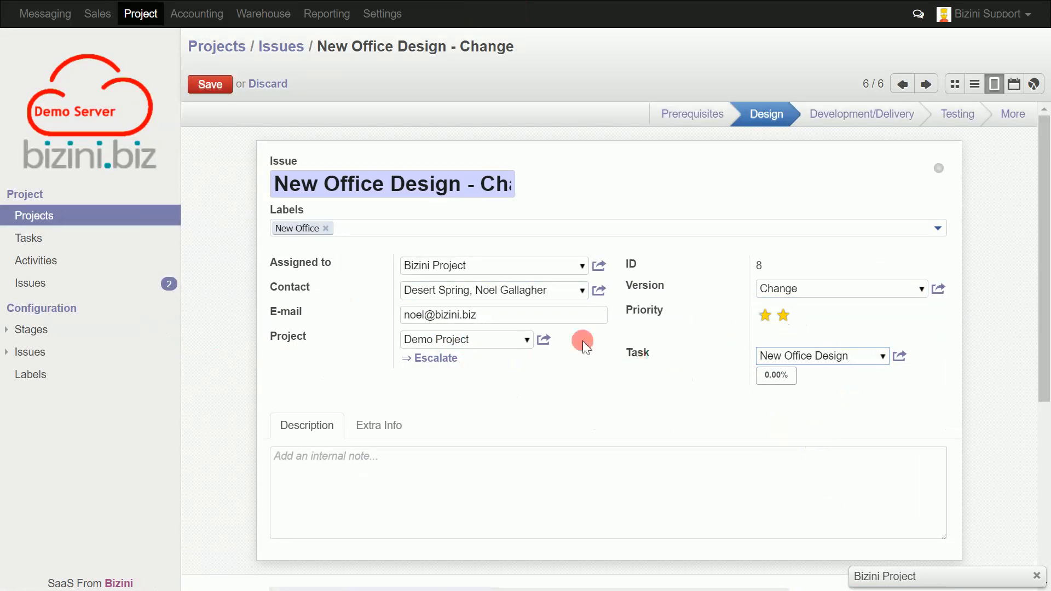
right_click(280, 457)
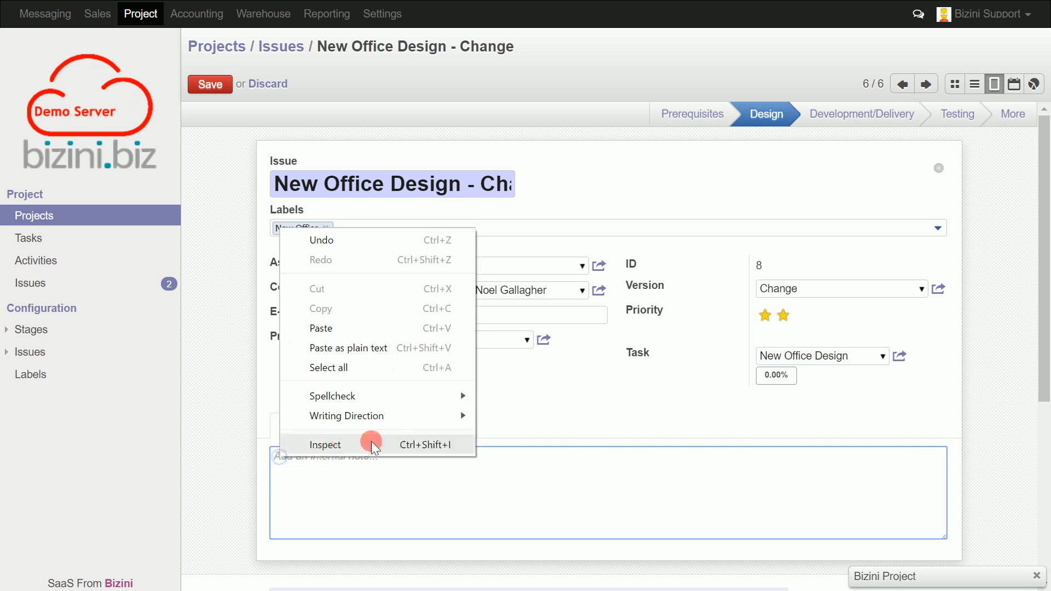
click(405, 329)
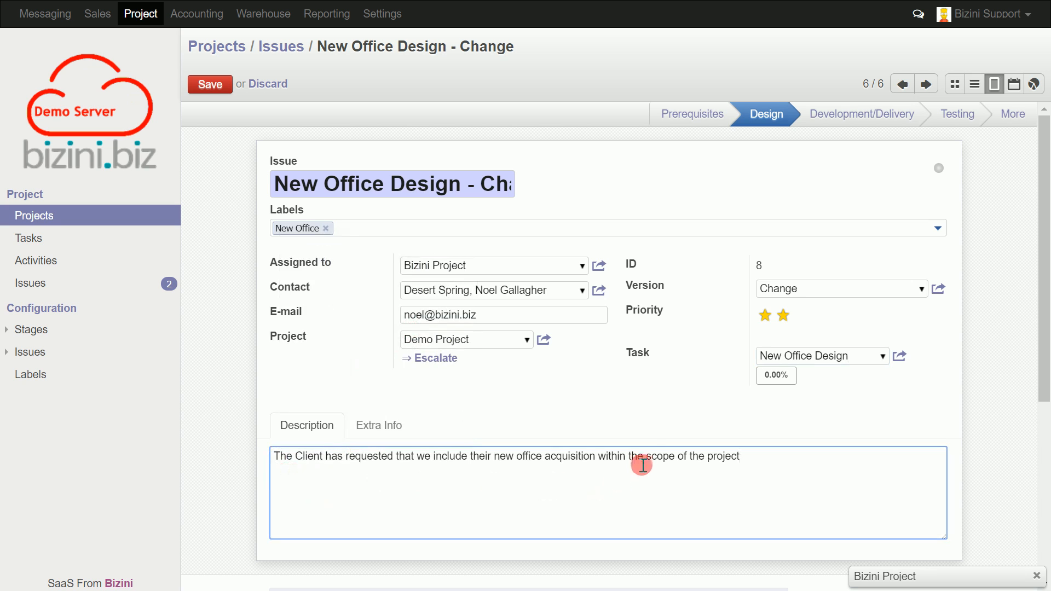
Review the issue's extra information, including its statistics and active status, and save the issue.
click(380, 424)
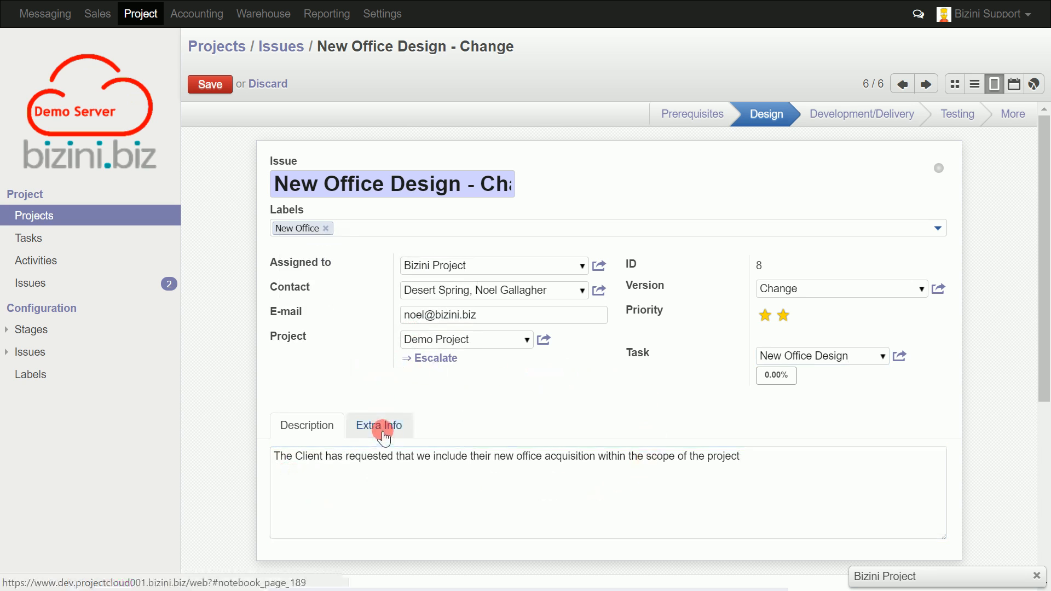
scroll(510, 414, down, 1)
scroll(510, 415, down, 4)
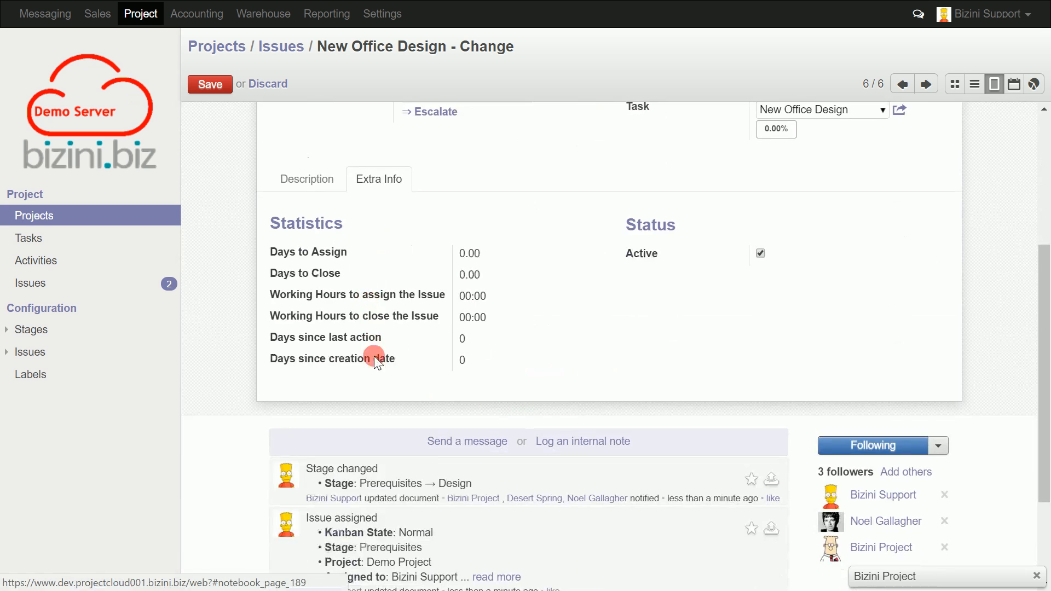
click(760, 254)
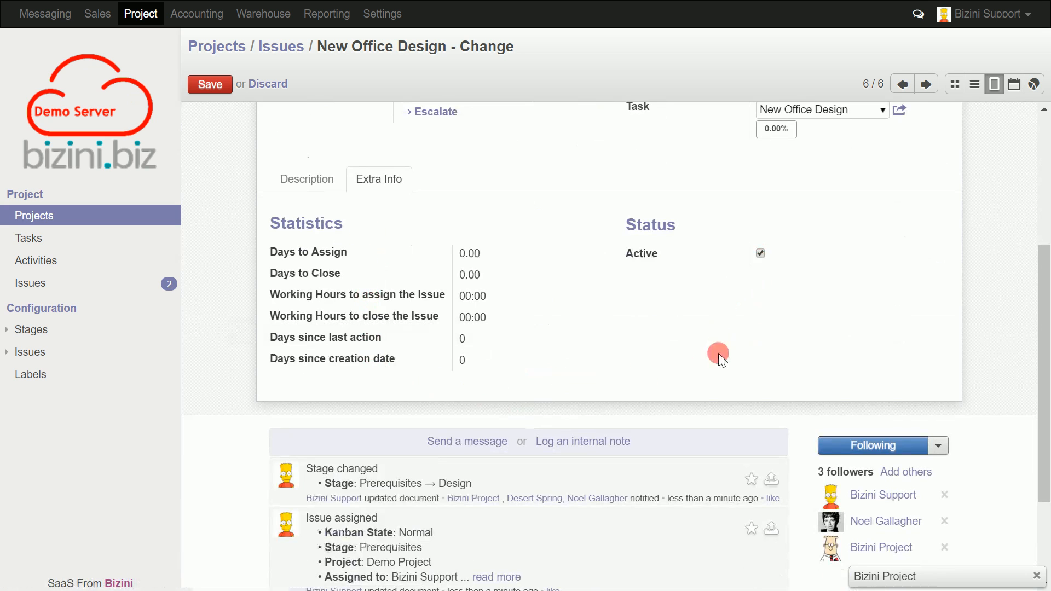
scroll(718, 353, up, 5)
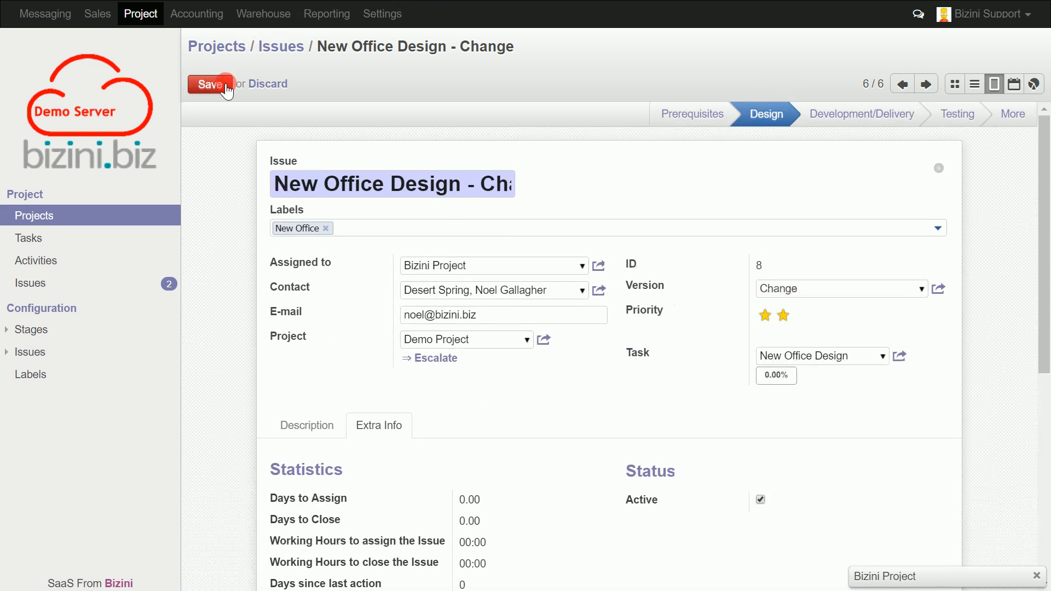
click(226, 84)
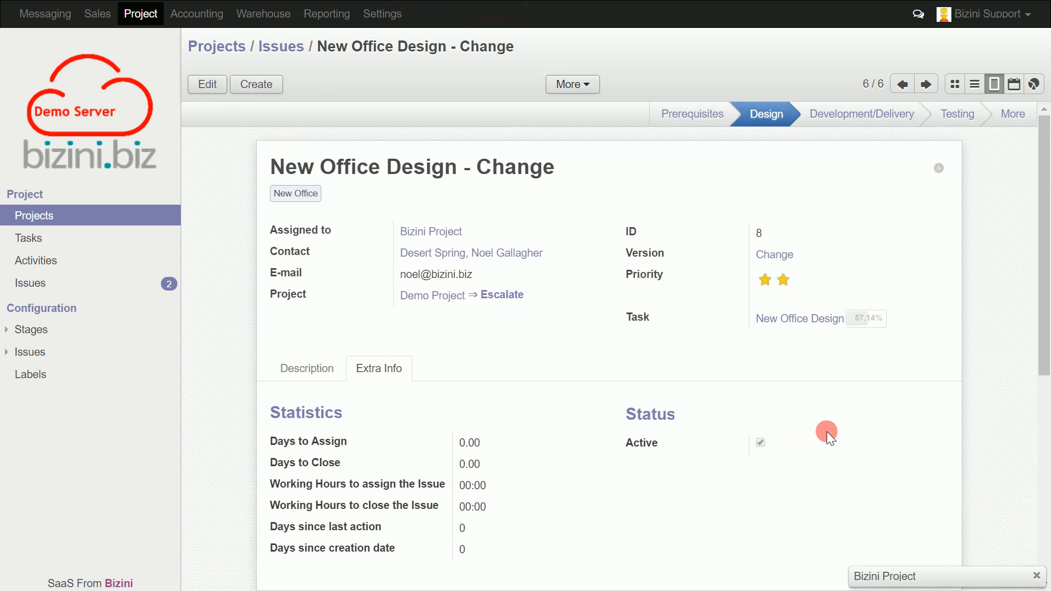
Log an internal note stating the next action: create the Change Control Note and upload it to Bizini Project for the client contact to sign off.
scroll(800, 469, down, 5)
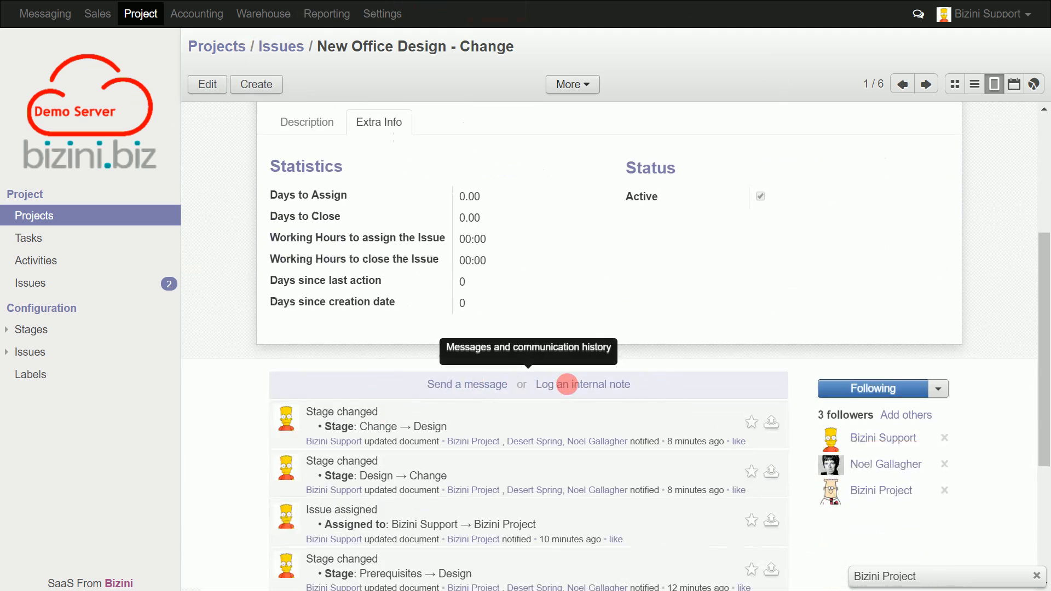
click(567, 384)
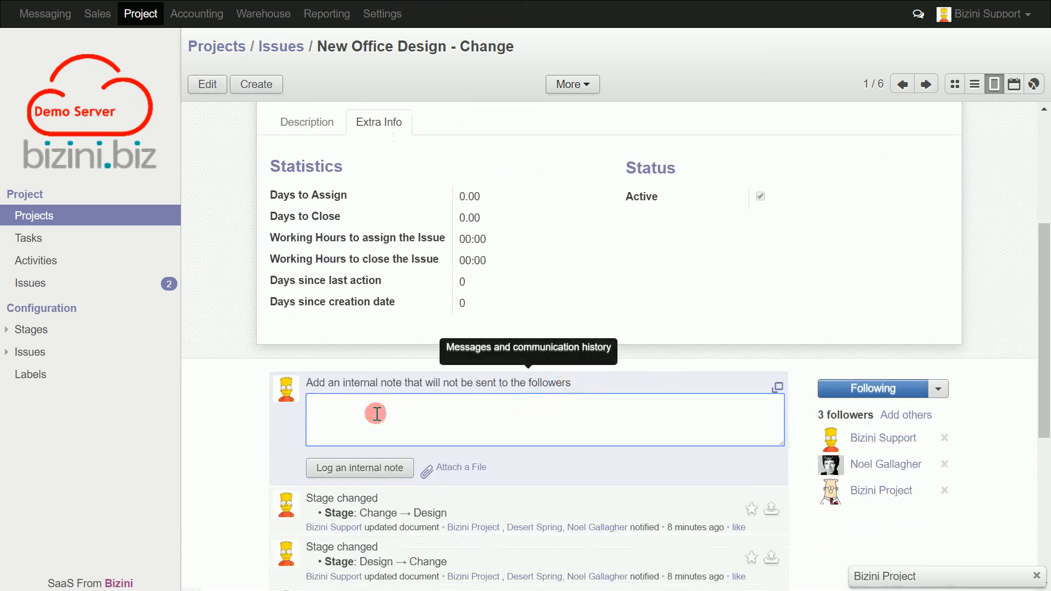
right_click(345, 411)
click(406, 282)
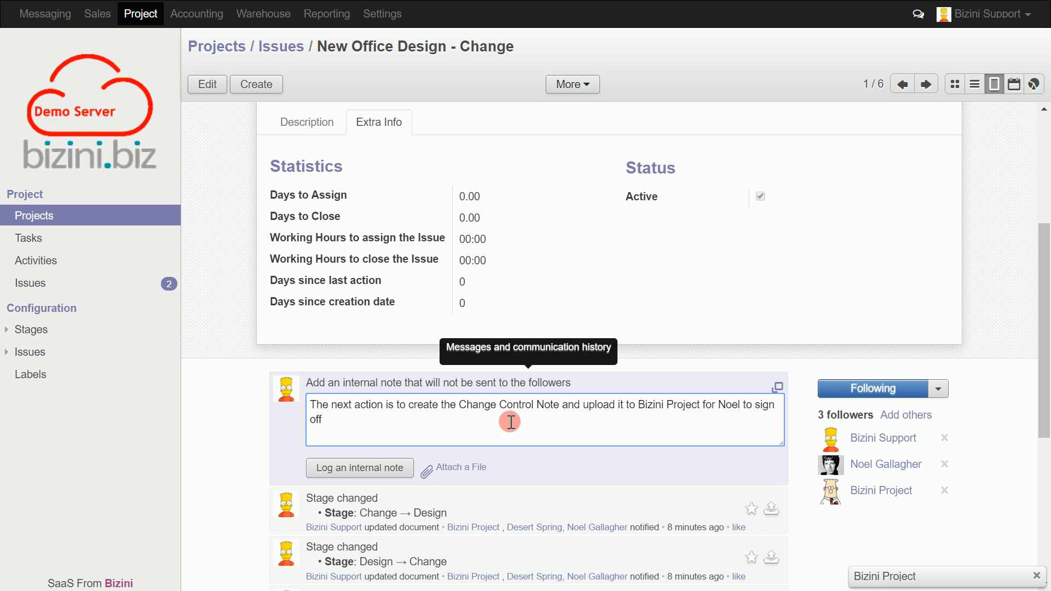
click(361, 468)
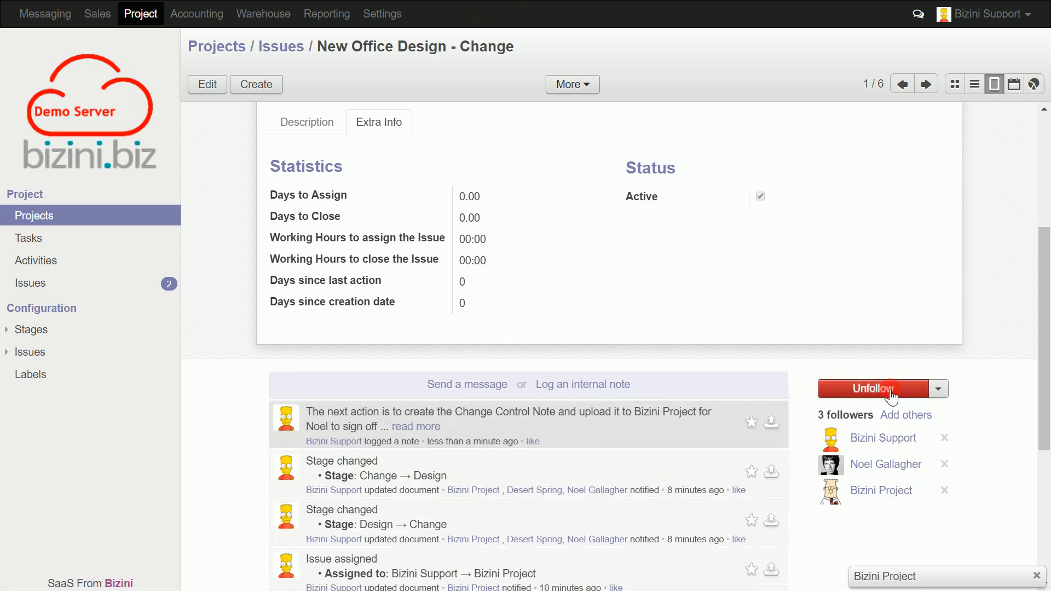
Check which notification types are enabled for following the issue, leaving the subscription settings as they are.
click(940, 389)
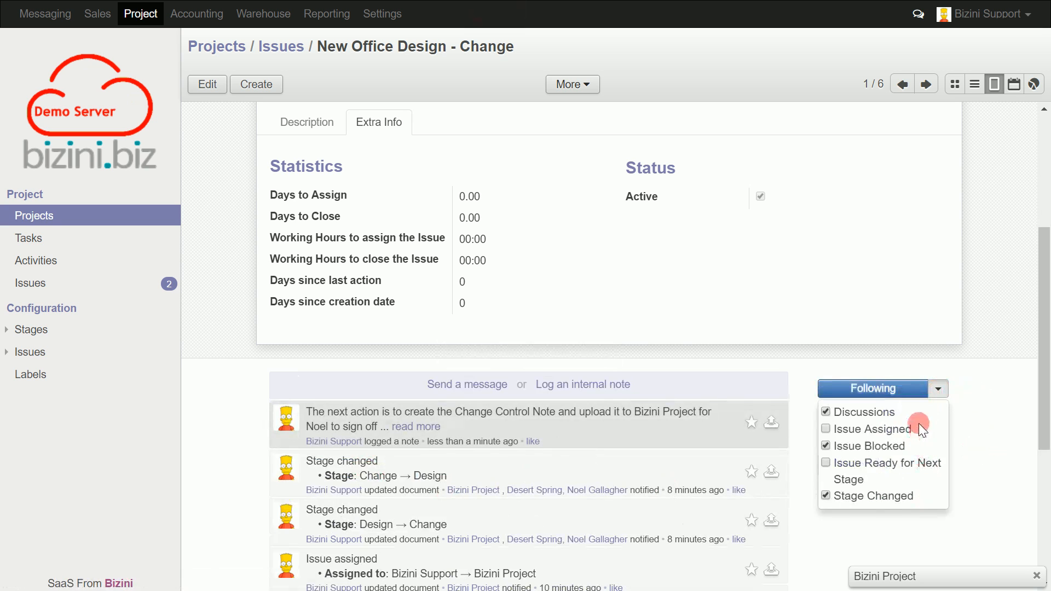
click(986, 465)
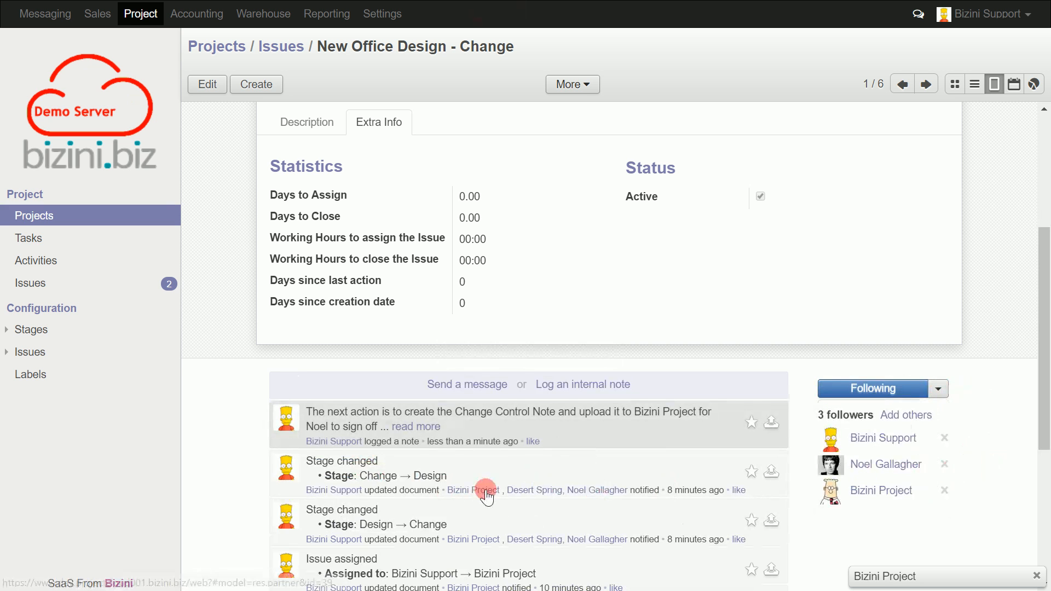
Return to the projects overview and open the Demo Project's issues board.
scroll(480, 487, up, 3)
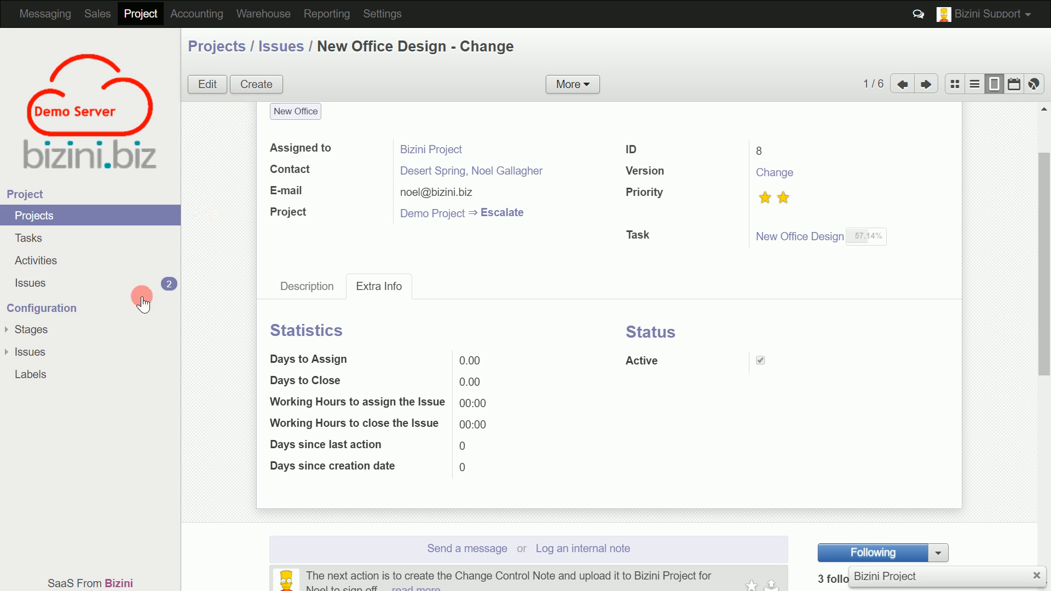
click(40, 216)
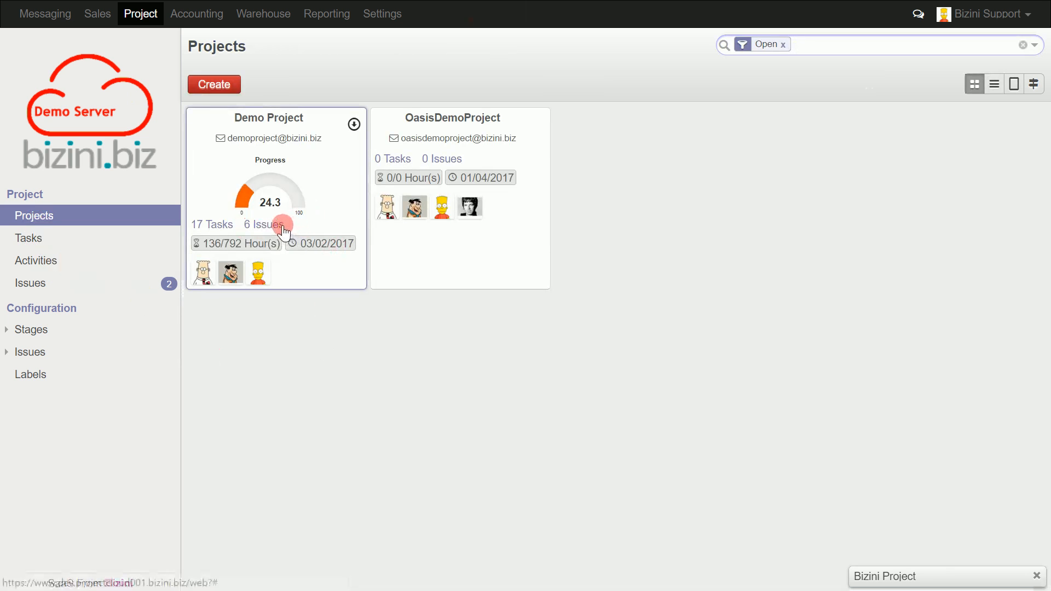
click(282, 225)
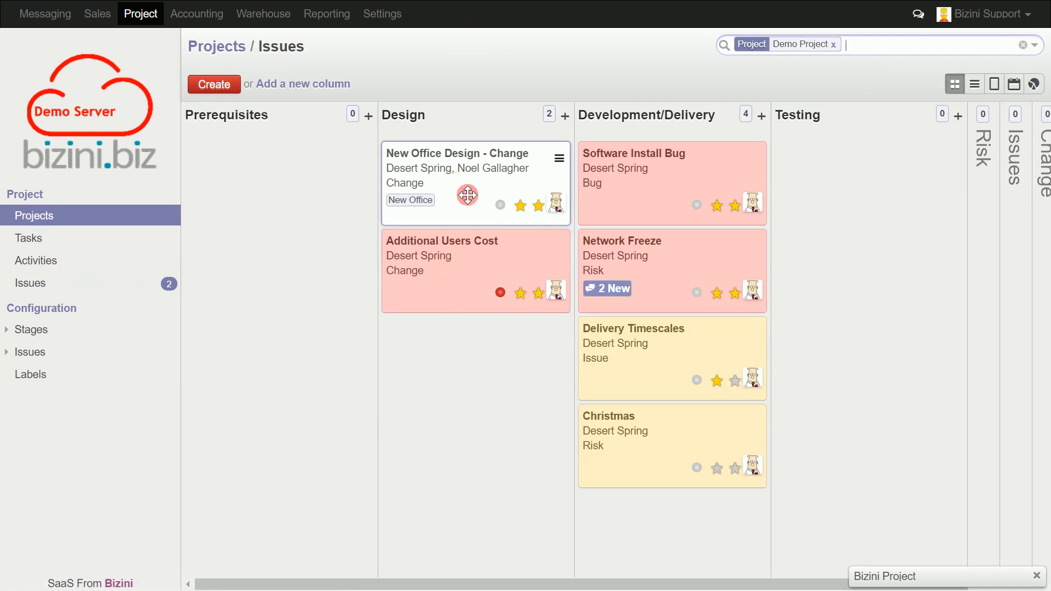
Move the New Office Design - Change card to the Change column and back to the Design column.
drag(461, 193, 1042, 239)
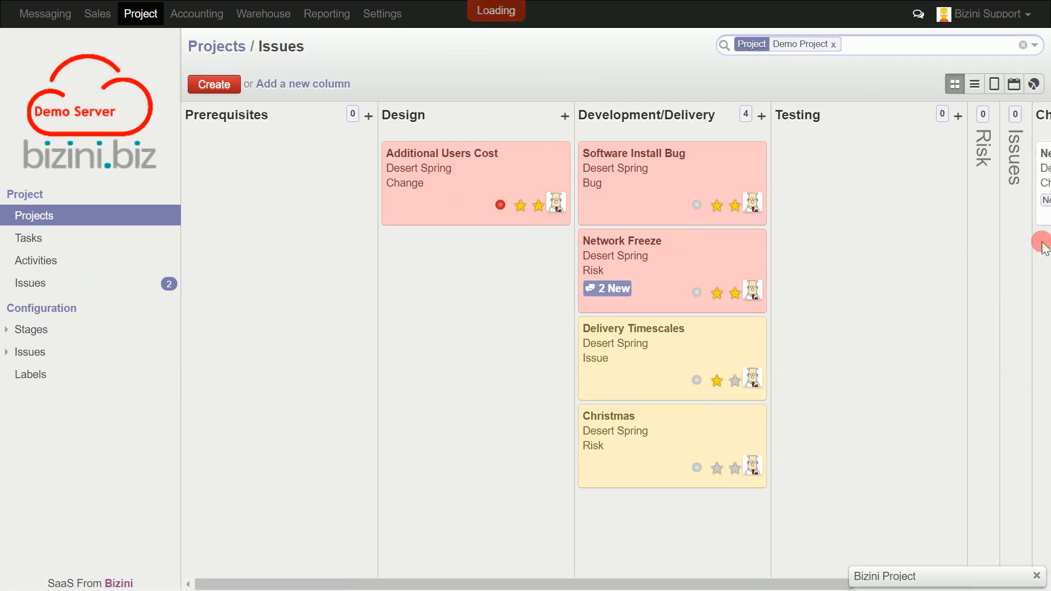
drag(616, 582, 706, 586)
drag(1017, 199, 374, 323)
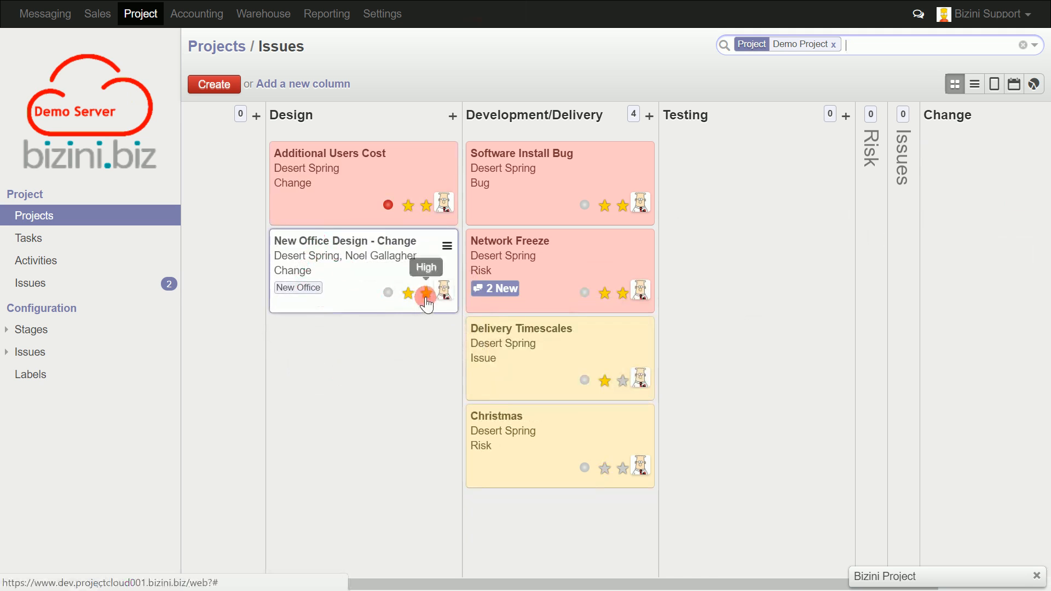
Set the New Office Design - Change card's priority to High and colour the card pink.
click(426, 296)
click(408, 295)
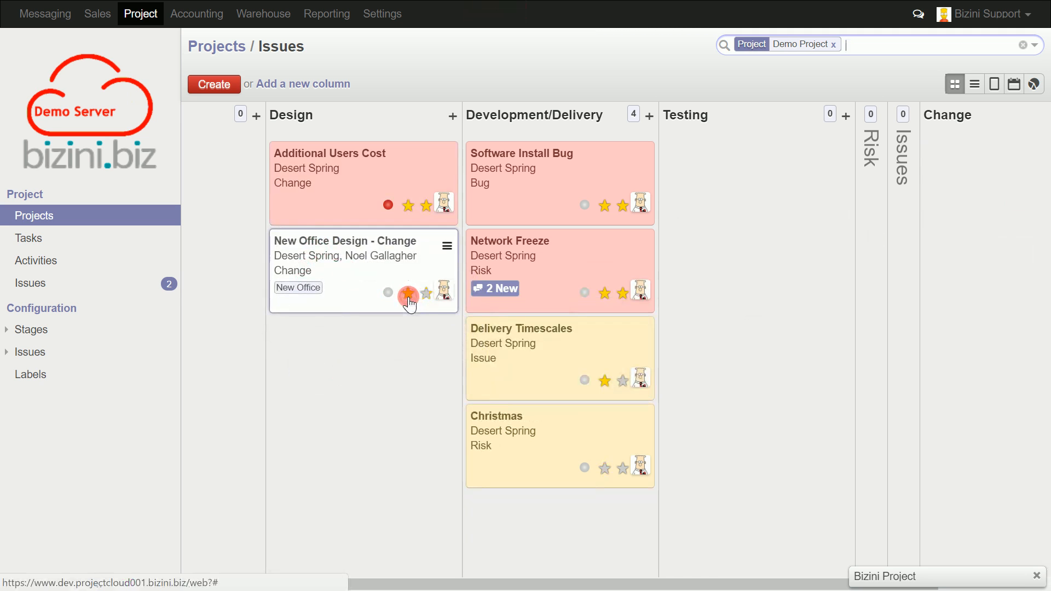
click(425, 295)
click(447, 246)
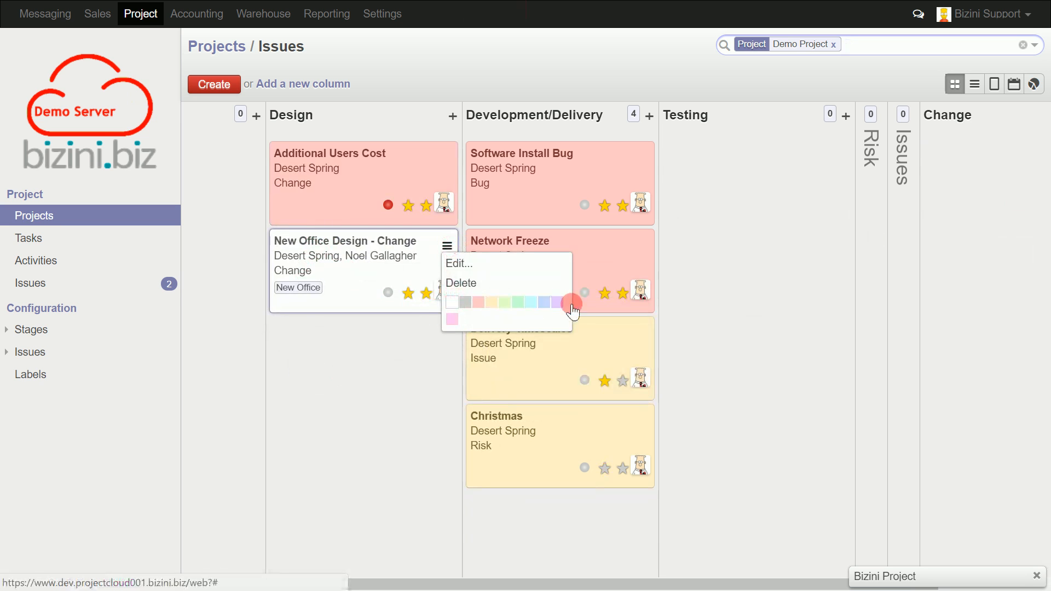
click(450, 322)
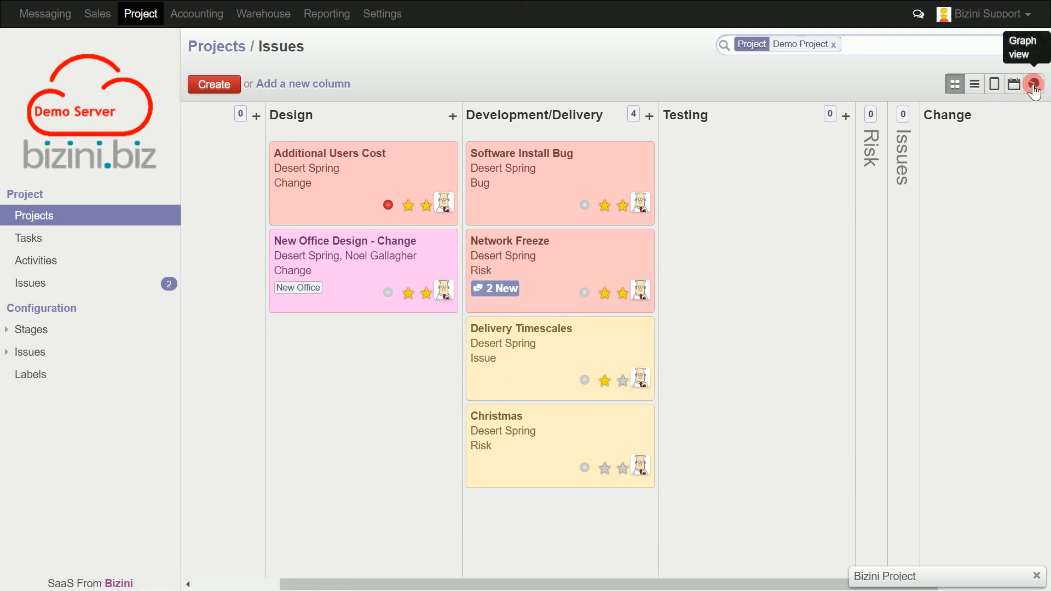
Display the issues as a pivot table in the graph view and add an Assigned to grouping beneath Project.
click(1033, 86)
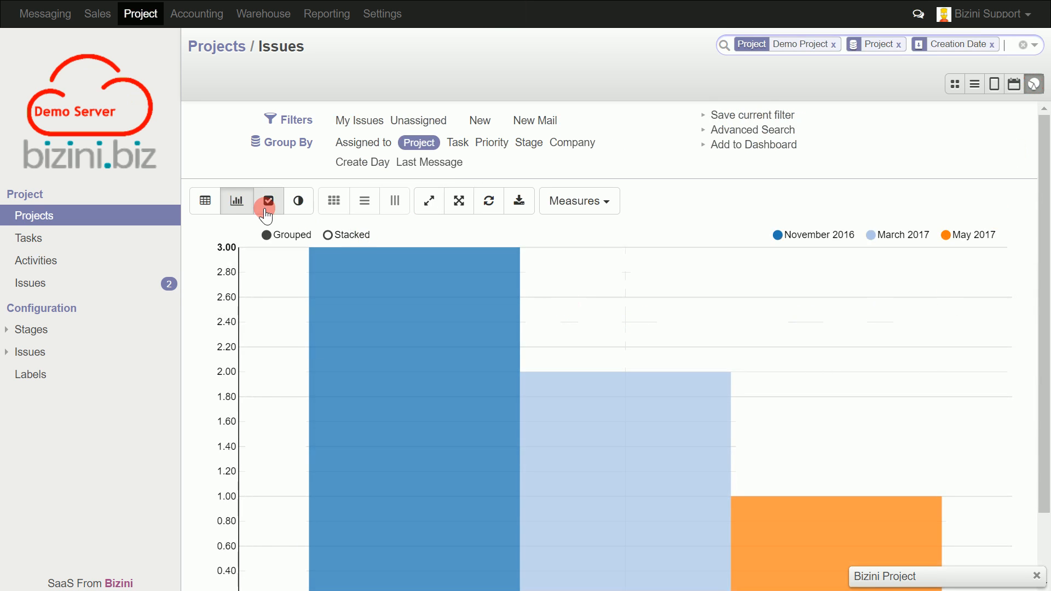
click(206, 200)
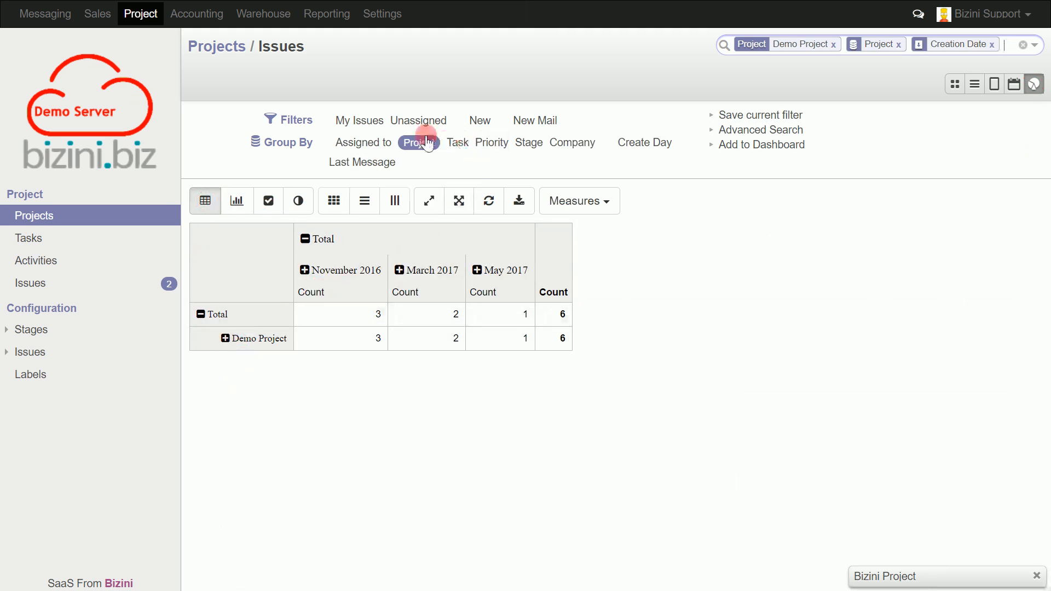
click(364, 142)
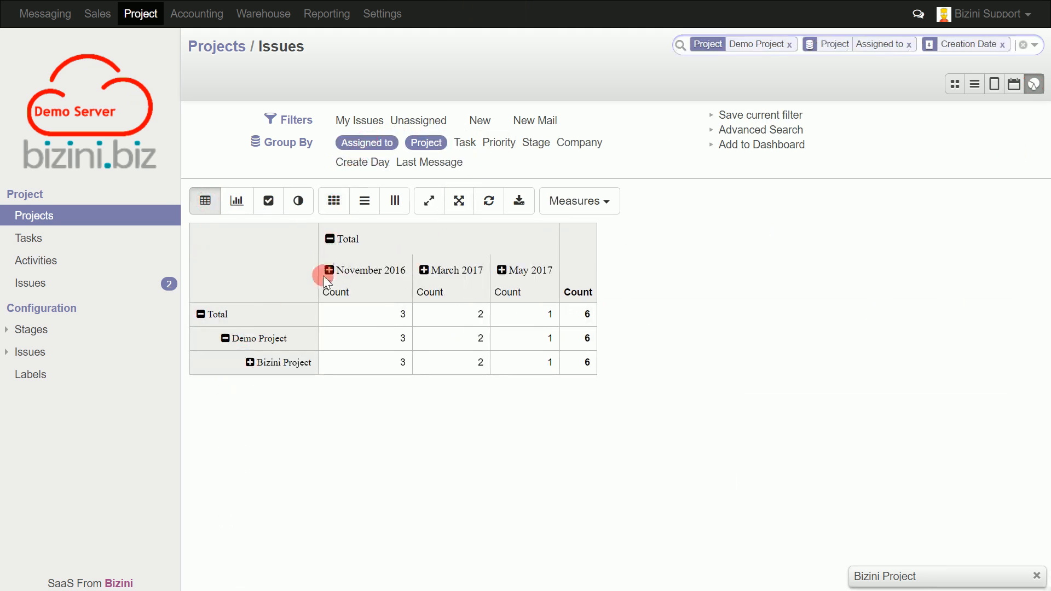
Break down the Bizini Project row of the pivot table by Version.
click(250, 362)
scroll(348, 415, down, 5)
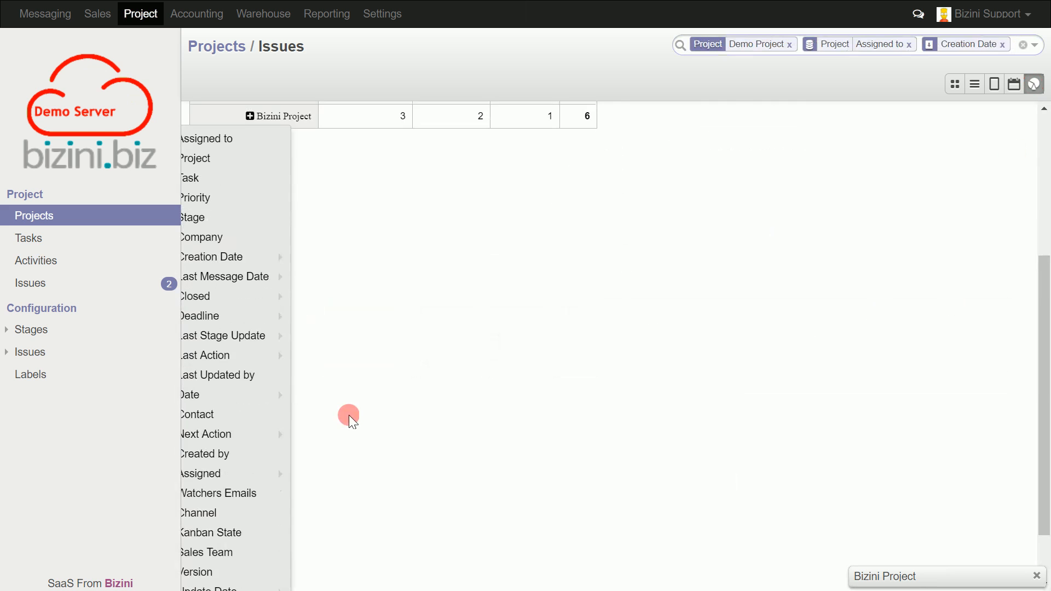
scroll(258, 411, down, 2)
click(186, 502)
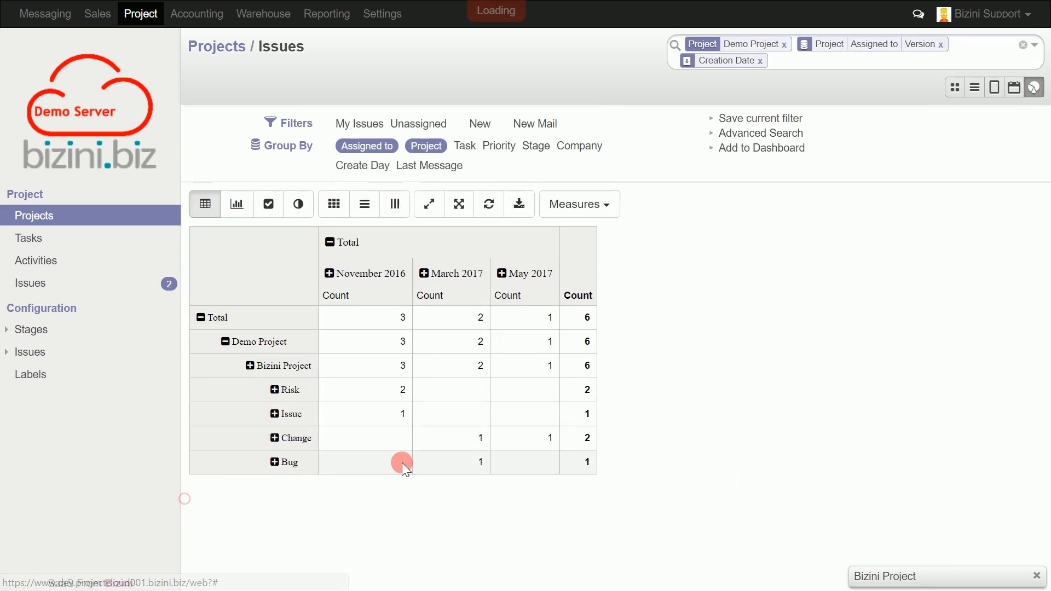
Break down the Risk row by Kanban State and expand the Issue, Change and Bug rows to the same level.
click(274, 390)
scroll(638, 414, down, 4)
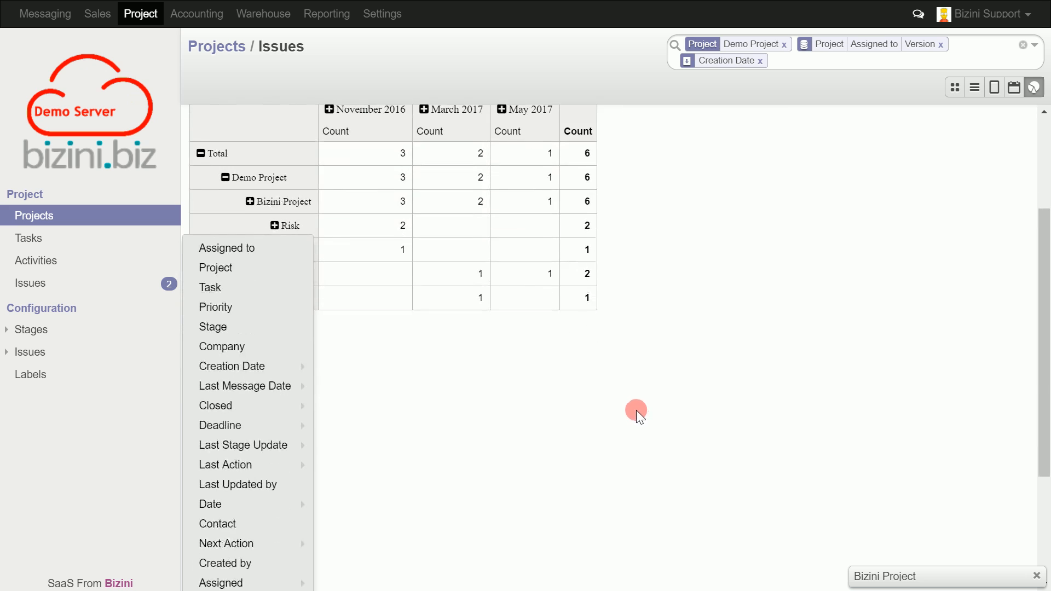
scroll(624, 403, down, 2)
scroll(607, 391, down, 2)
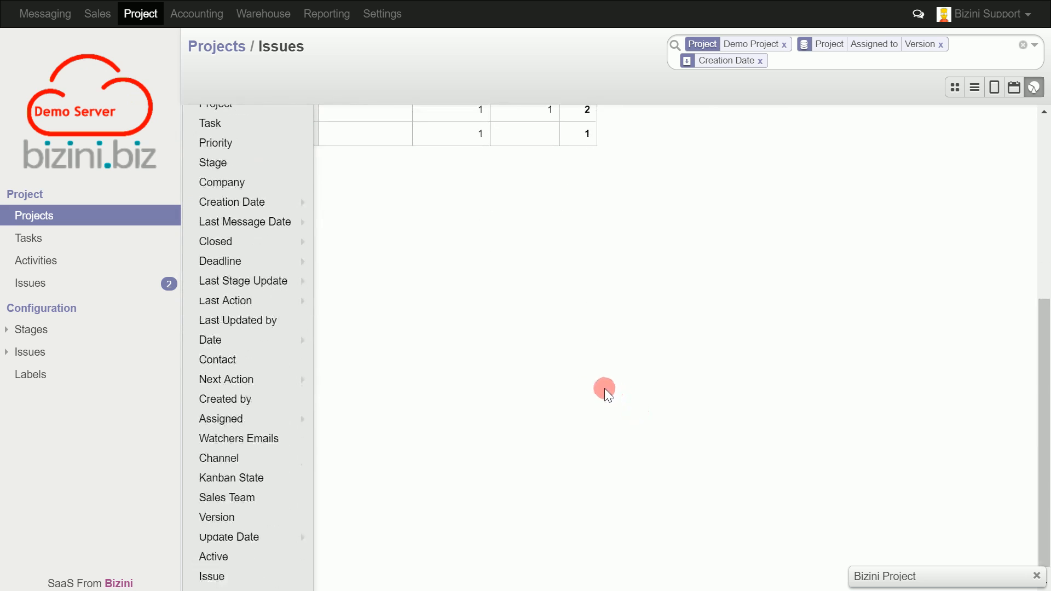
click(244, 476)
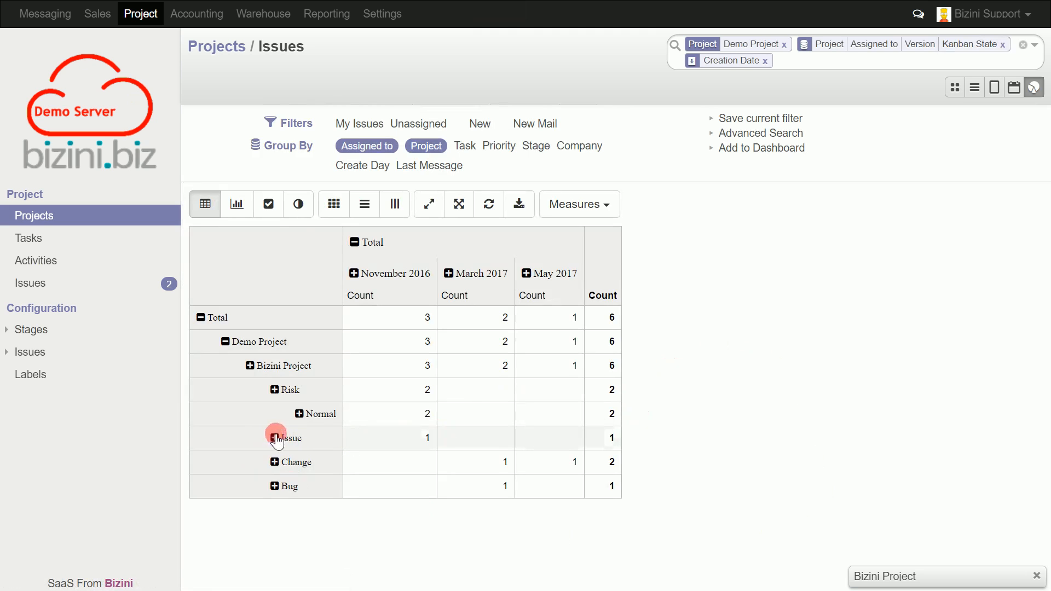
click(279, 439)
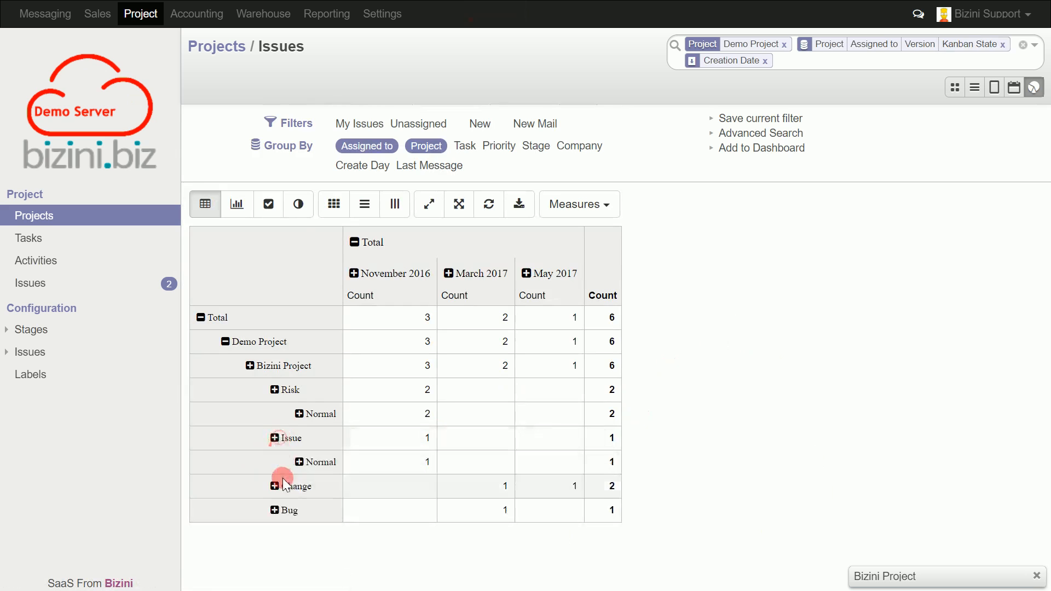
click(275, 487)
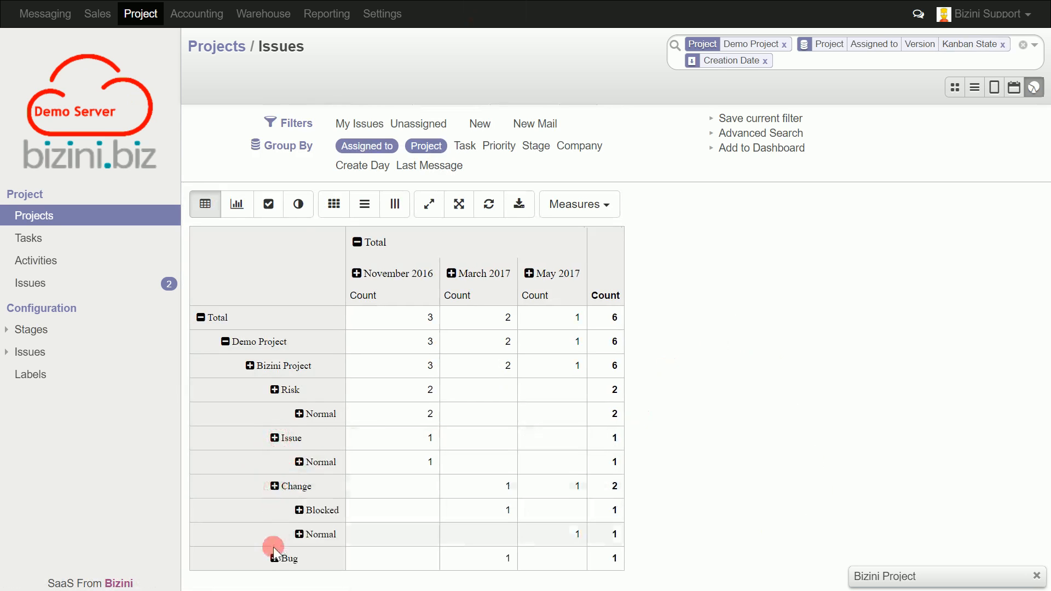
click(274, 558)
Apply a heat map to both rows and columns of the pivot table and export the table as an XLS file.
scroll(691, 396, down, 1)
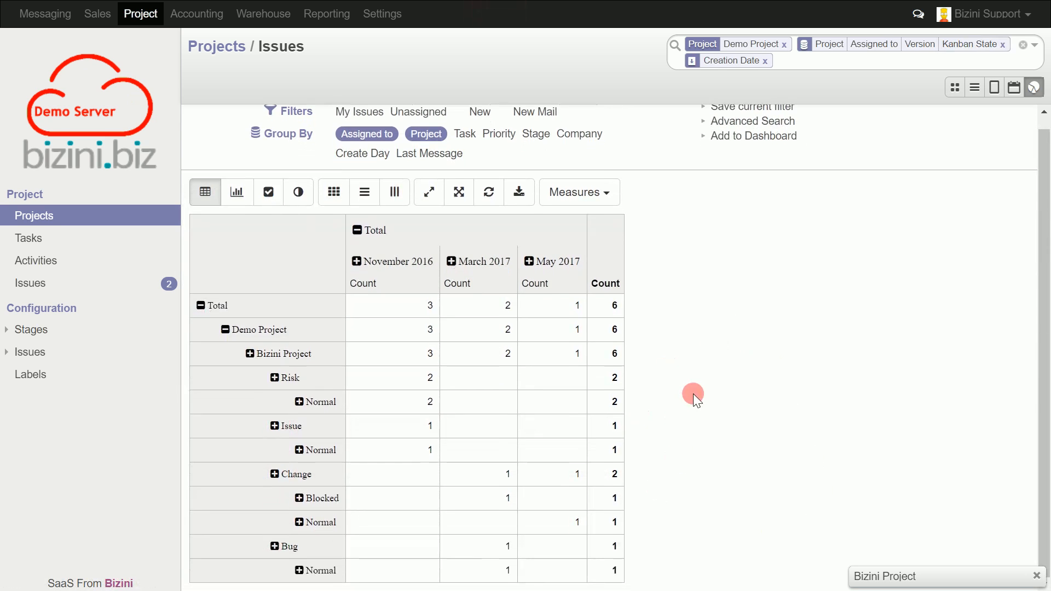
click(334, 189)
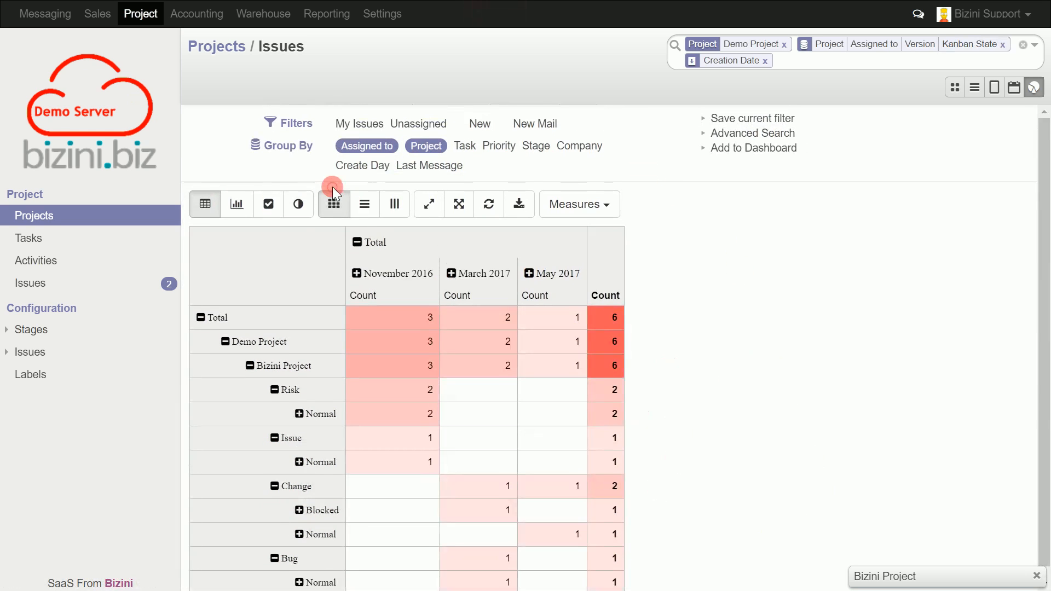
scroll(781, 298, down, 1)
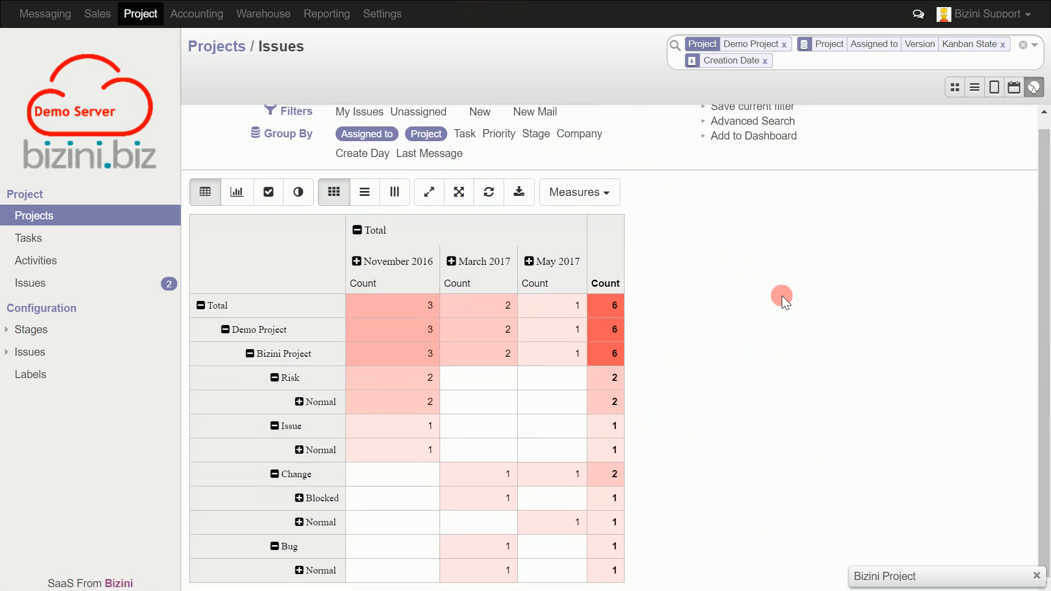
click(516, 194)
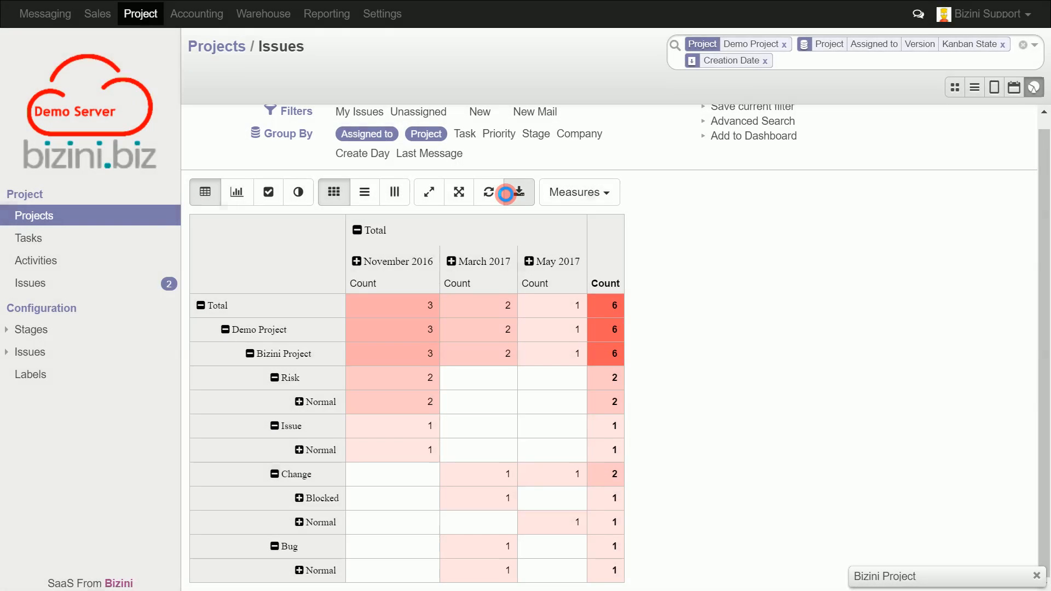
click(131, 571)
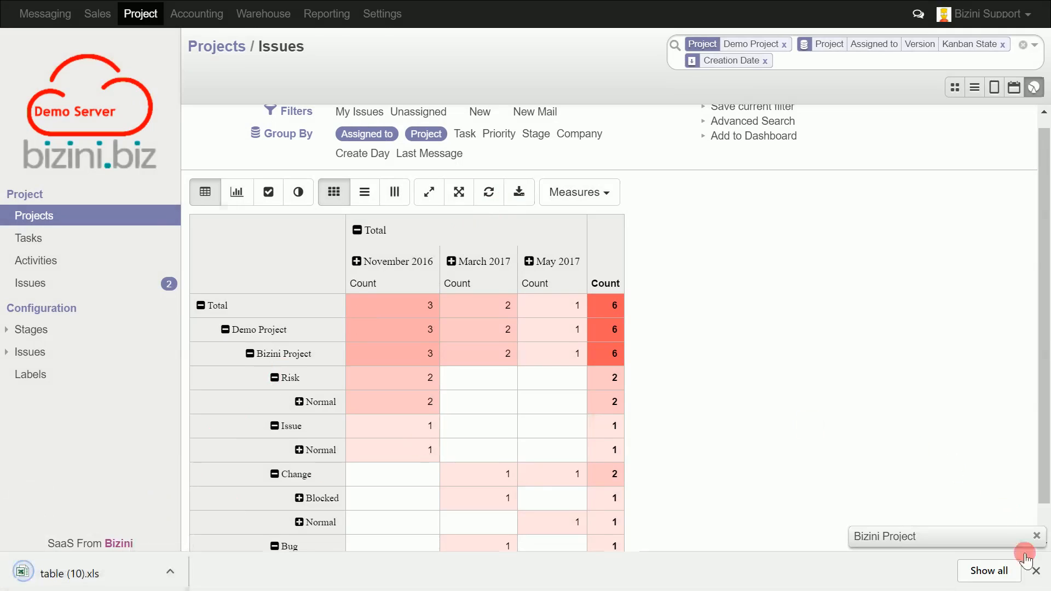
click(1037, 571)
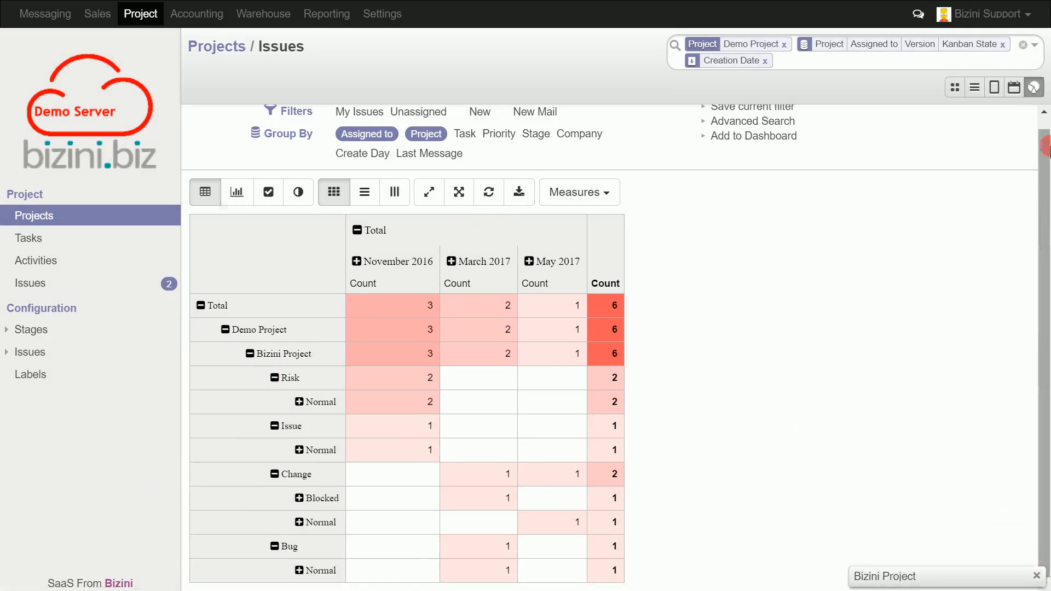
Switch to the list view, examine the normal-state Risk issues under Demo Project and Bizini Project, and collapse the groups again.
click(974, 88)
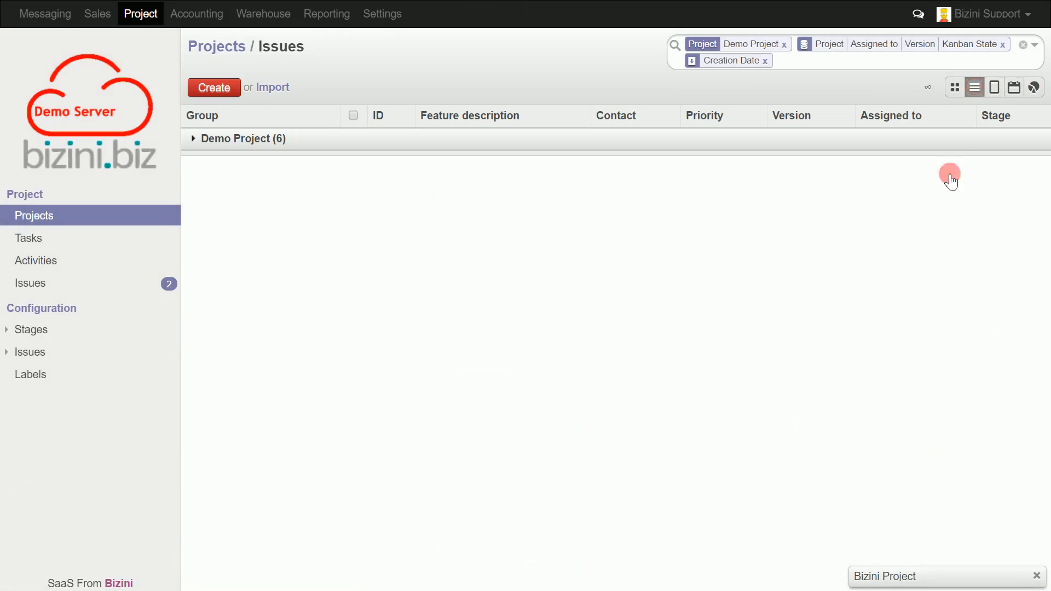
click(195, 140)
click(200, 161)
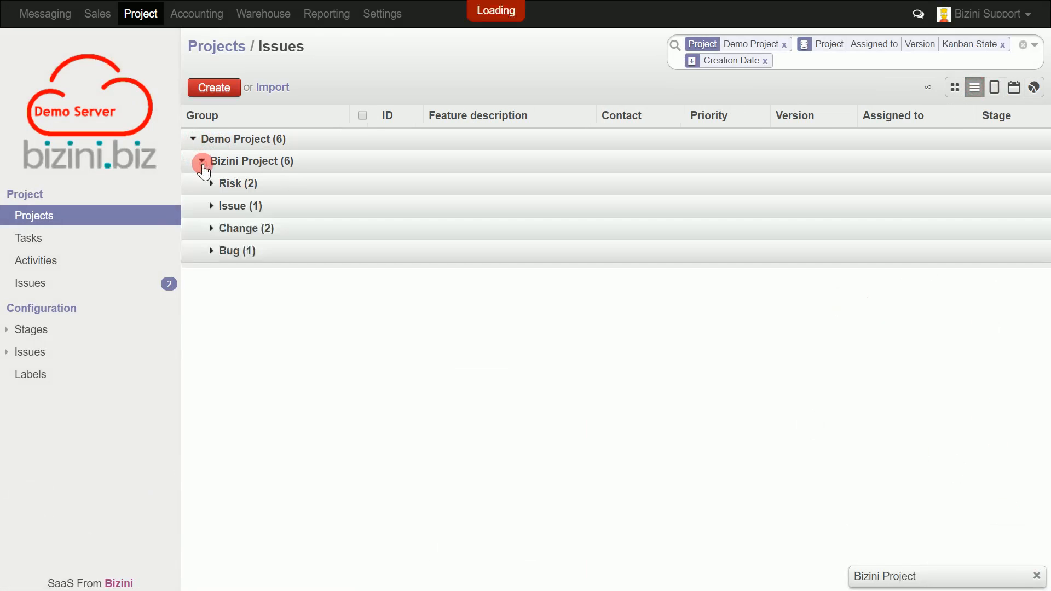
click(213, 186)
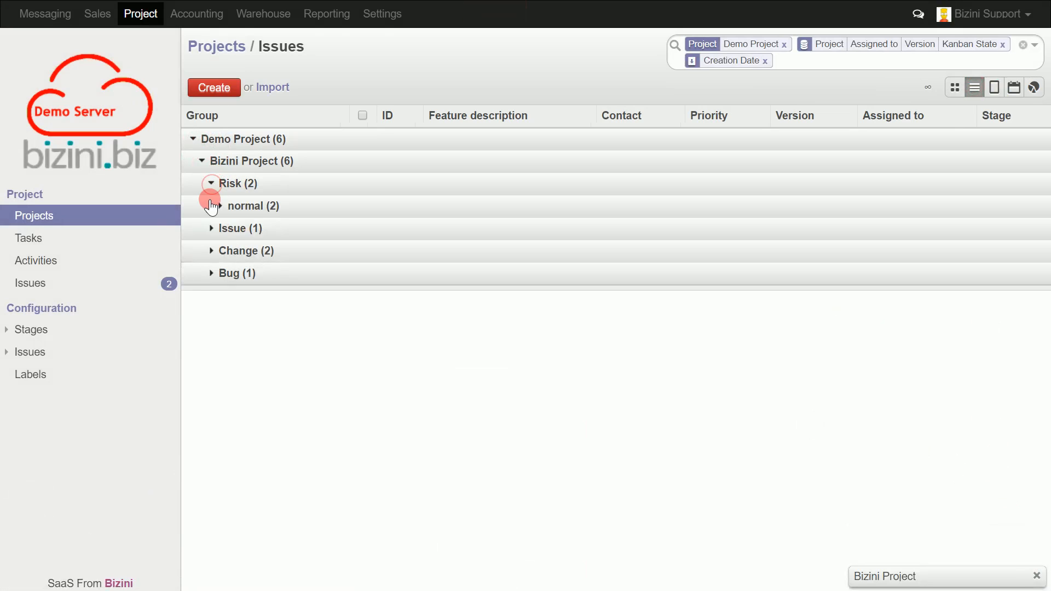
click(219, 207)
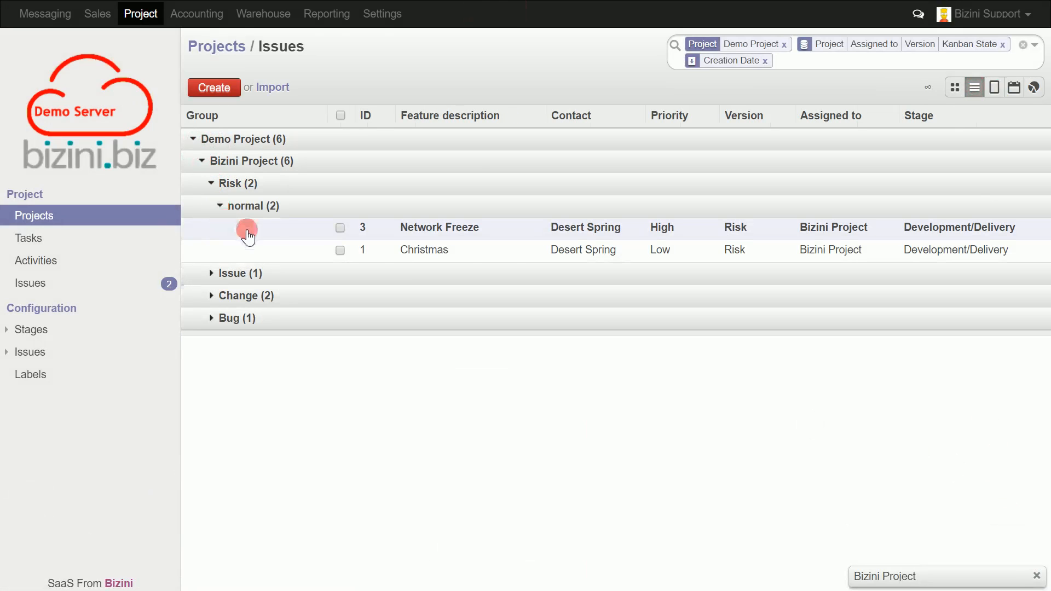
click(212, 184)
click(201, 162)
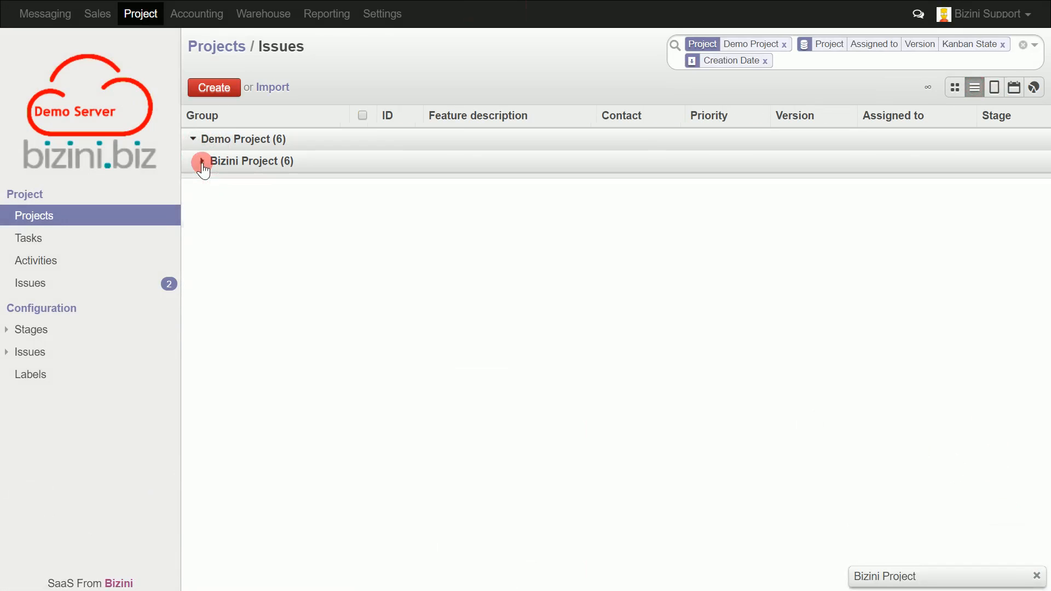
Remove the Creation Date and row groupings from the issue list, keeping only the Demo Project filter.
click(765, 61)
click(1002, 44)
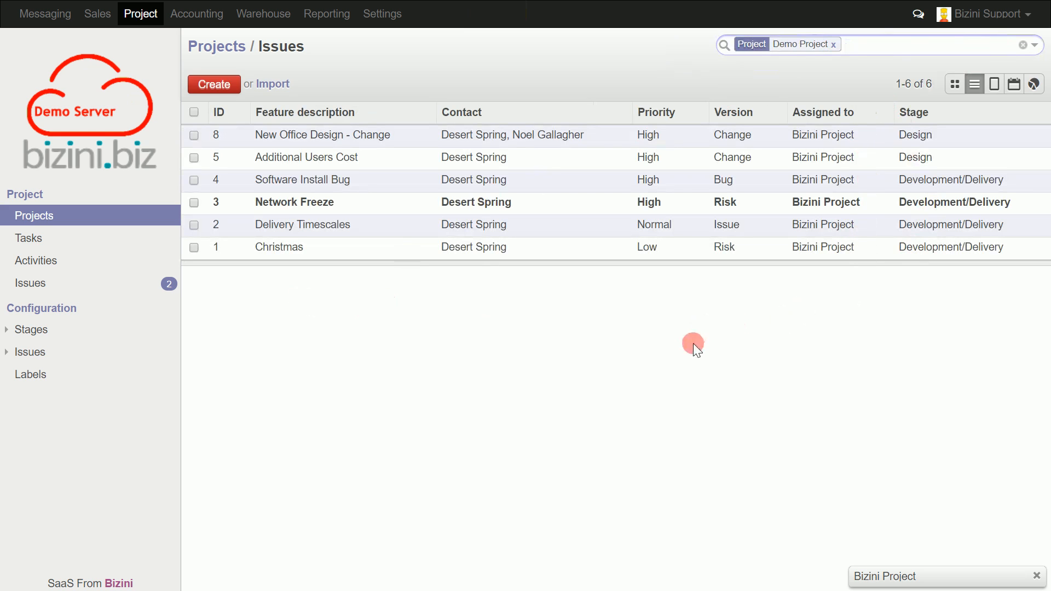
Sort the issue list by ascending ID and return to the board view.
click(235, 112)
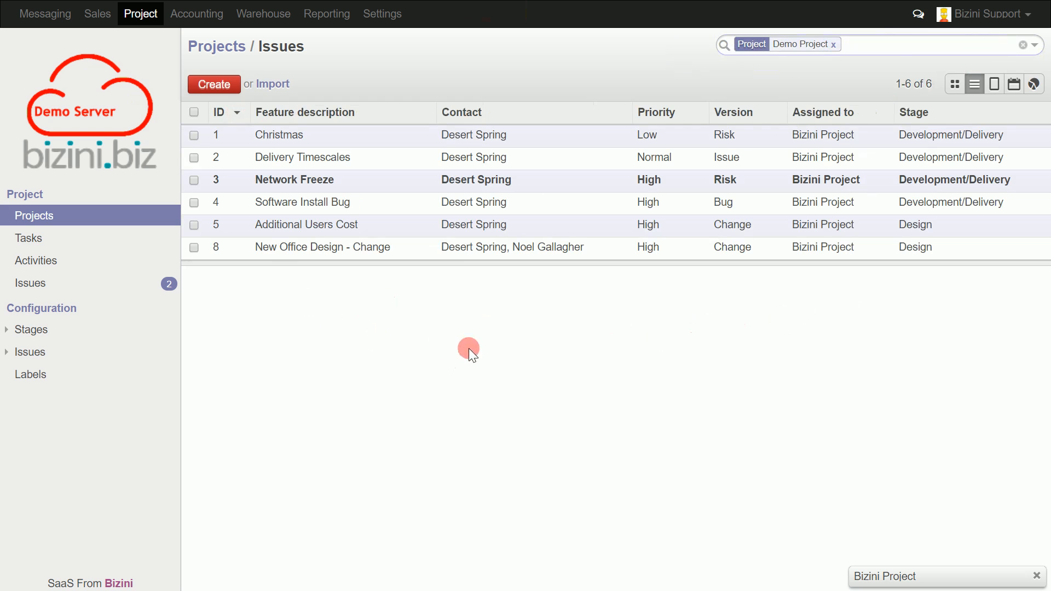
click(955, 86)
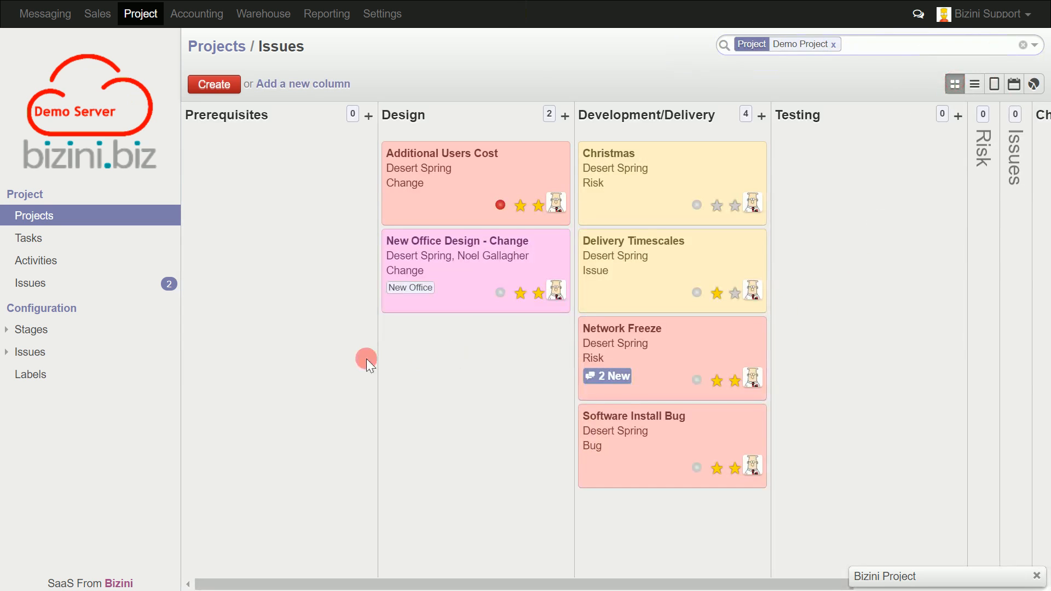